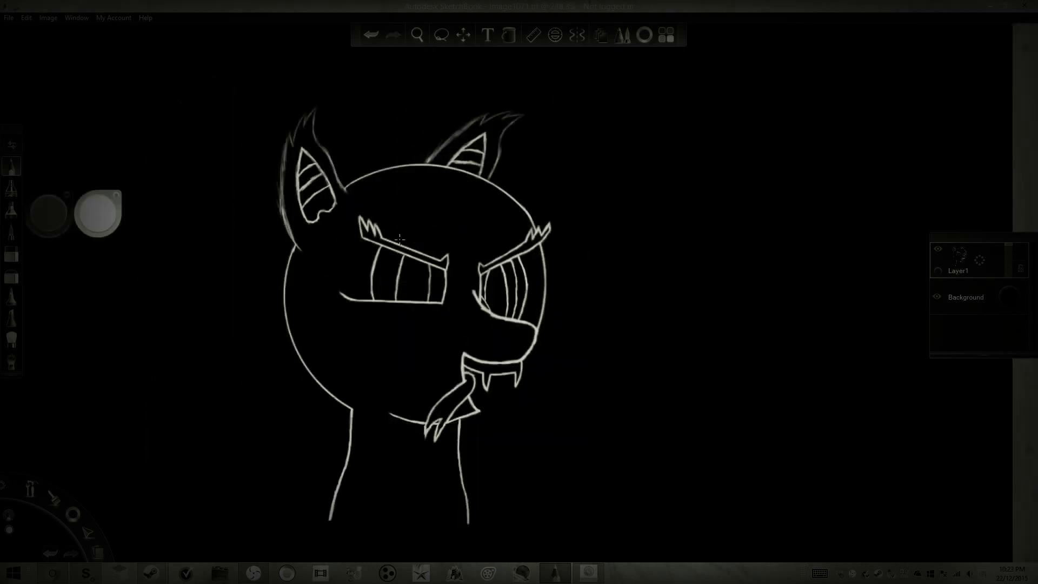
# - Erase the rough sketch strokes along the lower outer edge of the left ear with a smaller eraser
pyautogui.click(417, 34)
pyautogui.moveTo(454, 236); pyautogui.dragTo(334, 191)
pyautogui.scroll(3, 346, 205)
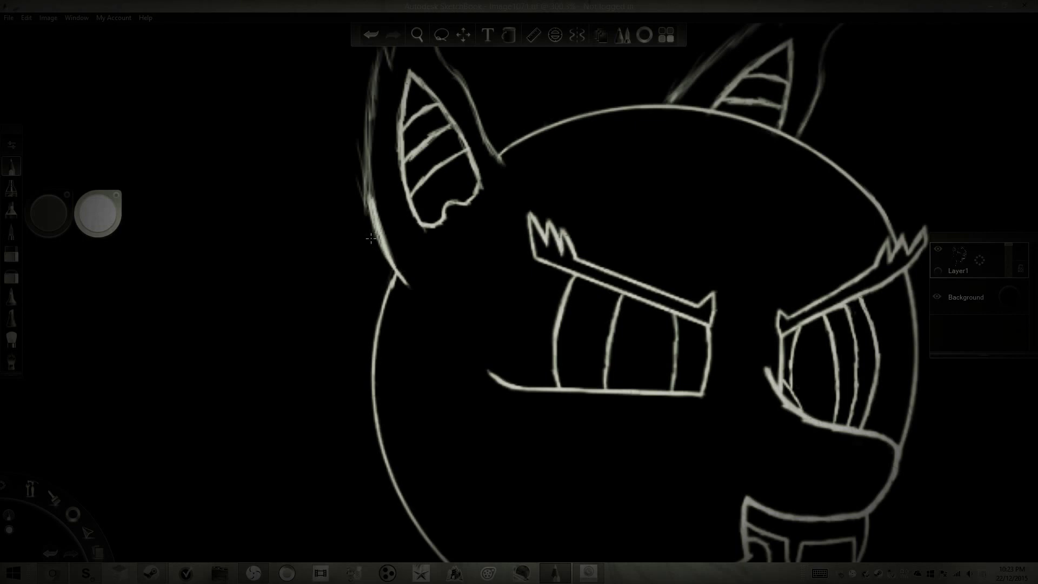
pyautogui.doubleClick(12, 254)
pyautogui.moveTo(198, 156); pyautogui.dragTo(138, 156)
pyautogui.click(188, 214)
pyautogui.scroll(5, 373, 157)
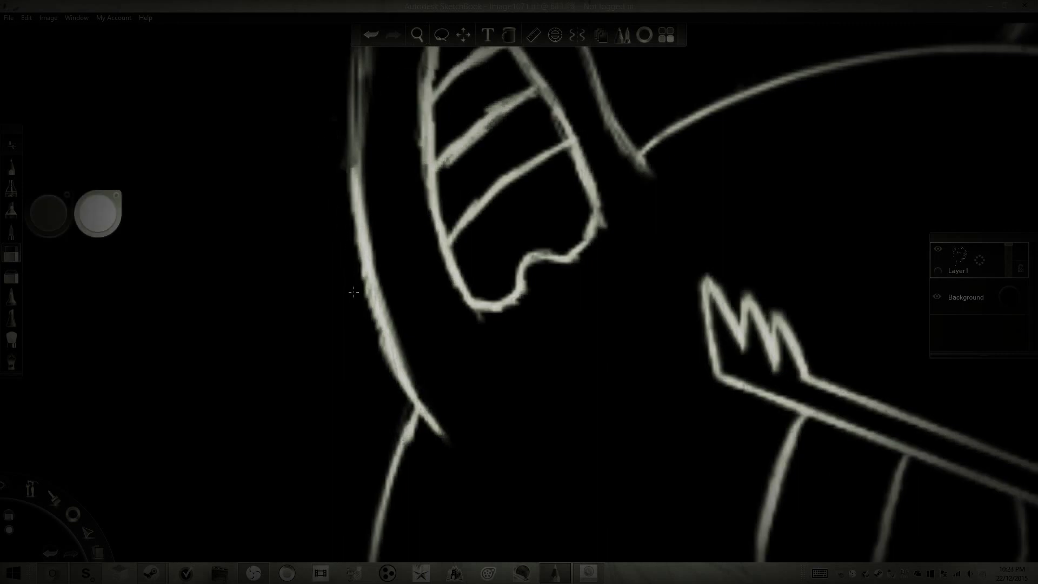
pyautogui.moveTo(365, 286); pyautogui.dragTo(384, 345)
pyautogui.press('space')
# - Redraw the upper outer edge of the left ear up to its tip, with two jagged fur notches
pyautogui.moveTo(405, 131)
pyautogui.mouseDown()
pyautogui.moveTo(442, 259)
pyautogui.moveTo(390, 315)
pyautogui.mouseUp()
pyautogui.moveTo(399, 184)
pyautogui.mouseDown()
pyautogui.moveTo(395, 252)
pyautogui.moveTo(400, 179)
pyautogui.mouseUp()
pyautogui.press('space')
pyautogui.moveTo(400, 112); pyautogui.dragTo(414, 201)
pyautogui.moveTo(412, 285)
pyautogui.mouseDown()
pyautogui.moveTo(421, 188)
pyautogui.moveTo(443, 139)
pyautogui.moveTo(456, 162)
pyautogui.moveTo(495, 60)
pyautogui.mouseUp()
pyautogui.press('space')
pyautogui.moveTo(495, 79); pyautogui.dragTo(457, 153)
pyautogui.moveTo(453, 152); pyautogui.dragTo(480, 110)
pyautogui.moveTo(477, 113)
pyautogui.mouseDown()
pyautogui.moveTo(470, 164)
pyautogui.moveTo(495, 114)
pyautogui.mouseUp()
pyautogui.moveTo(480, 142); pyautogui.dragTo(524, 86)
# - Switch to the browser, close the leftover tabs and look through the bat ears reference images on Derpibooru
pyautogui.click(52, 573)
pyautogui.click(208, 7)
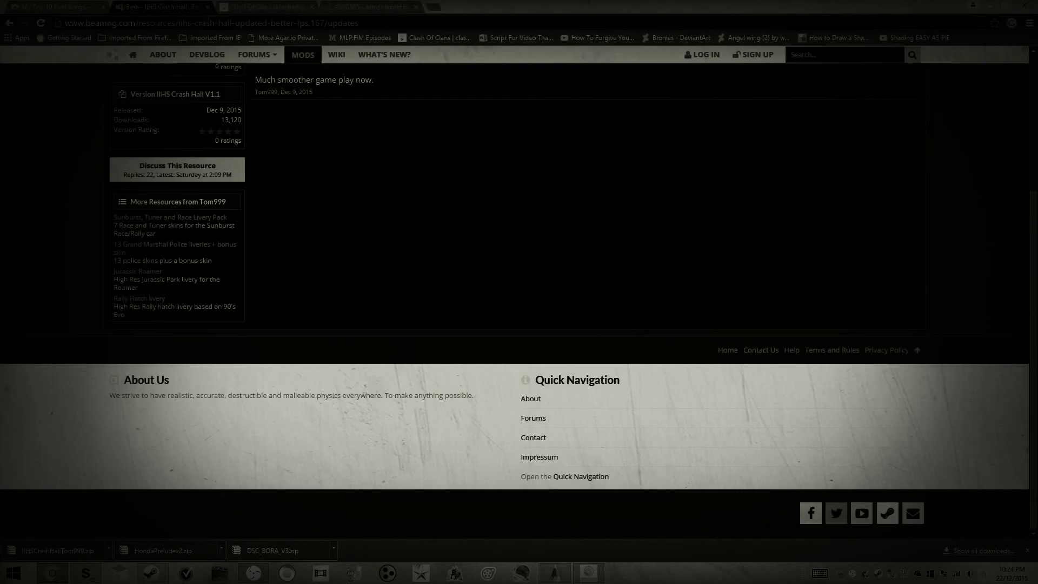
pyautogui.click(208, 7)
pyautogui.click(207, 7)
pyautogui.click(10, 23)
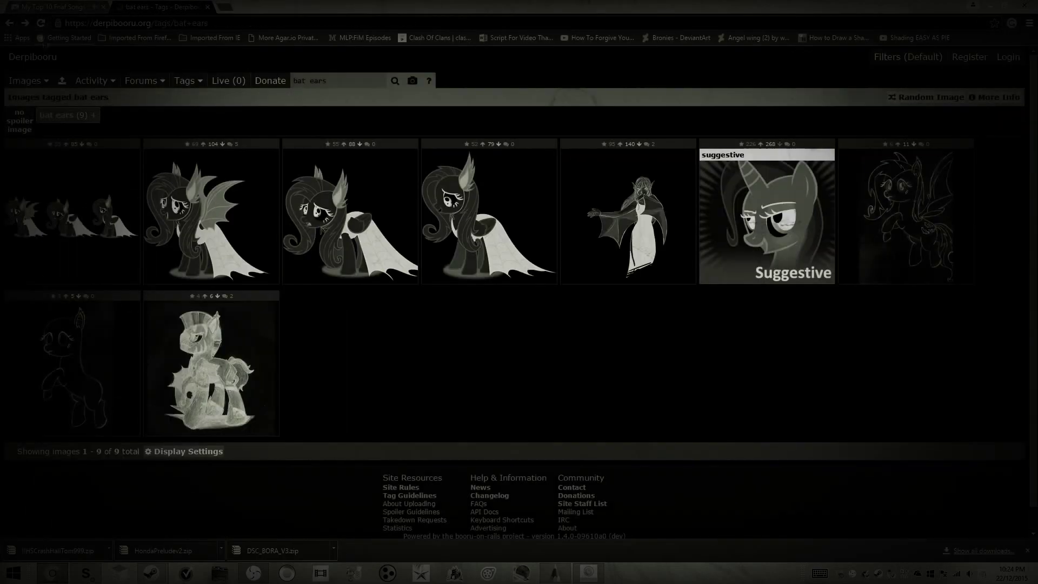
pyautogui.click(209, 281)
pyautogui.click(10, 23)
pyautogui.click(211, 362)
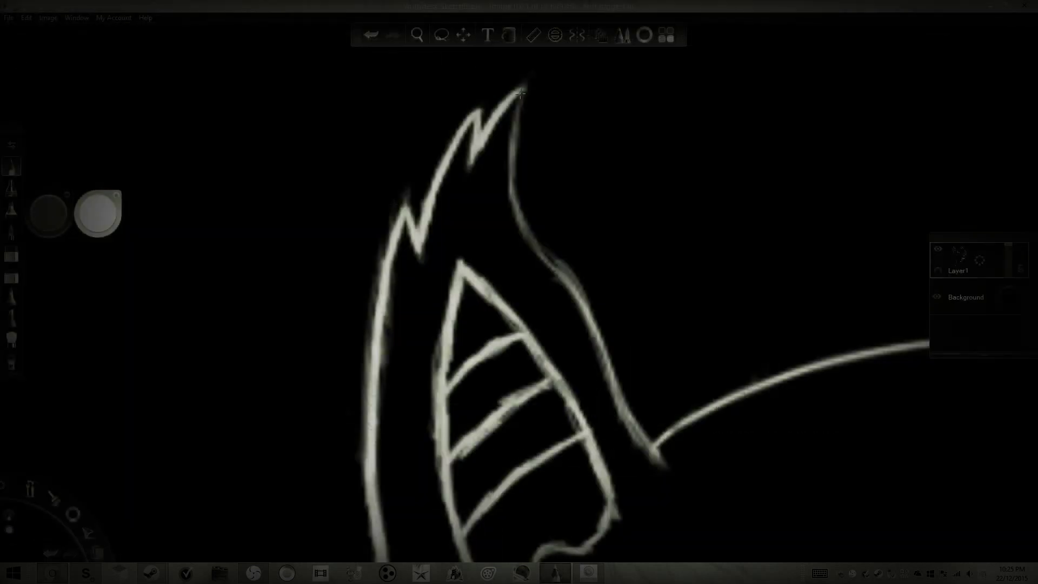
# - Ink the inner side of the left ear's tip and erase the stray marks along the ear's outer edge
pyautogui.moveTo(523, 87)
pyautogui.mouseDown()
pyautogui.moveTo(515, 200)
pyautogui.moveTo(541, 254)
pyautogui.moveTo(573, 286)
pyautogui.mouseUp()
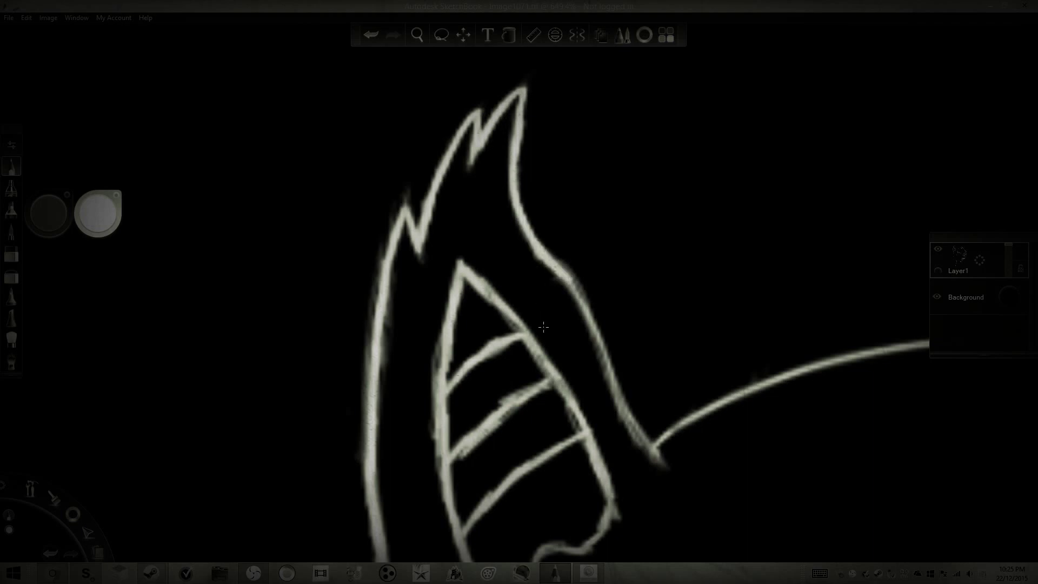
pyautogui.moveTo(385, 211); pyautogui.dragTo(354, 416)
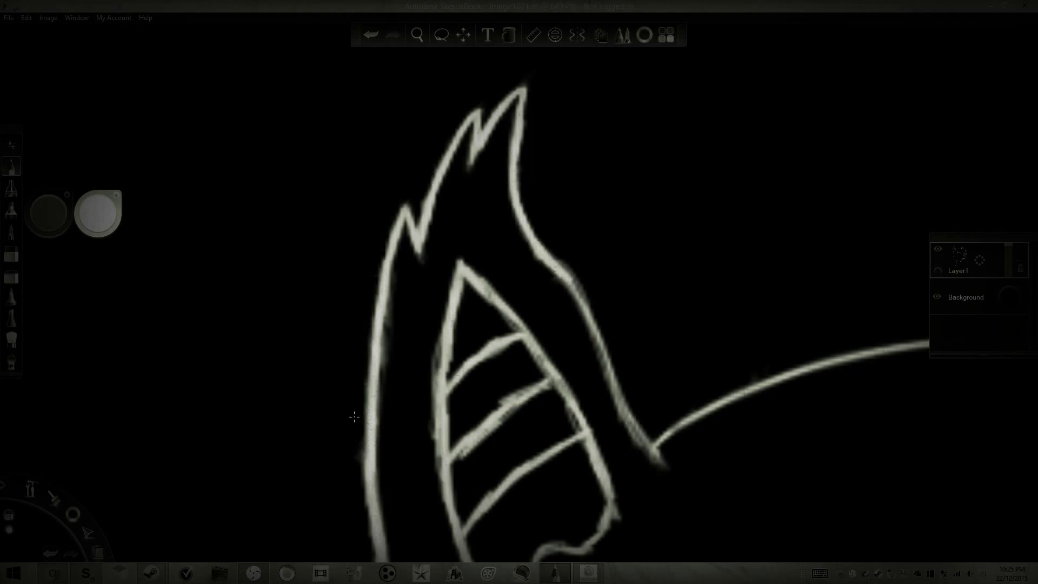
pyautogui.moveTo(402, 307)
pyautogui.mouseDown()
pyautogui.moveTo(398, 336)
pyautogui.moveTo(406, 286)
pyautogui.mouseUp()
pyautogui.press('space')
pyautogui.moveTo(419, 239); pyautogui.dragTo(427, 42)
pyautogui.moveTo(416, 401); pyautogui.dragTo(435, 459)
pyautogui.press('space')
pyautogui.moveTo(431, 39)
pyautogui.mouseDown()
pyautogui.moveTo(450, 119)
pyautogui.moveTo(314, 191)
pyautogui.mouseUp()
pyautogui.press('space')
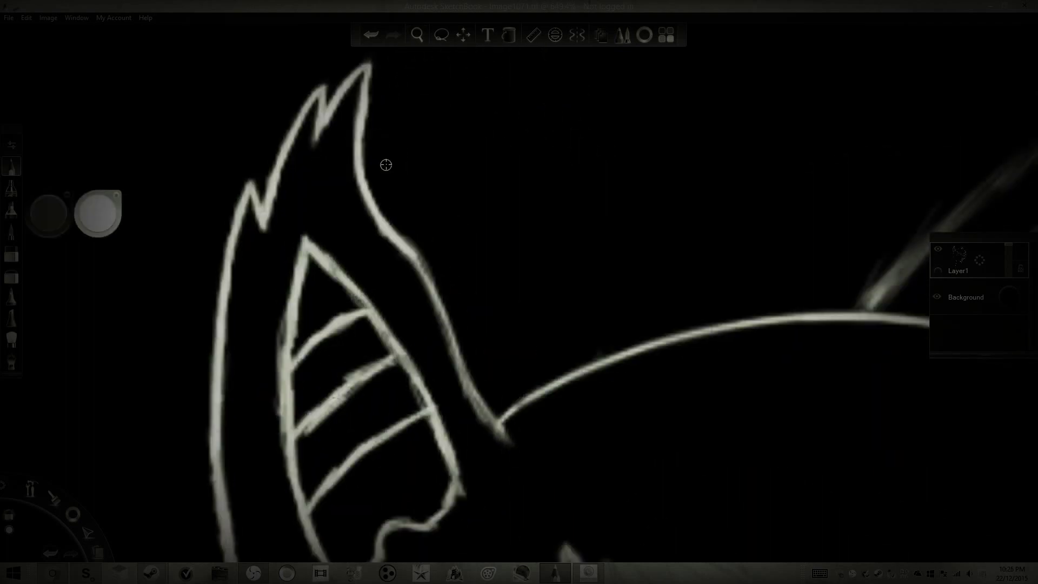
pyautogui.hotkey('alt', 'Tab')
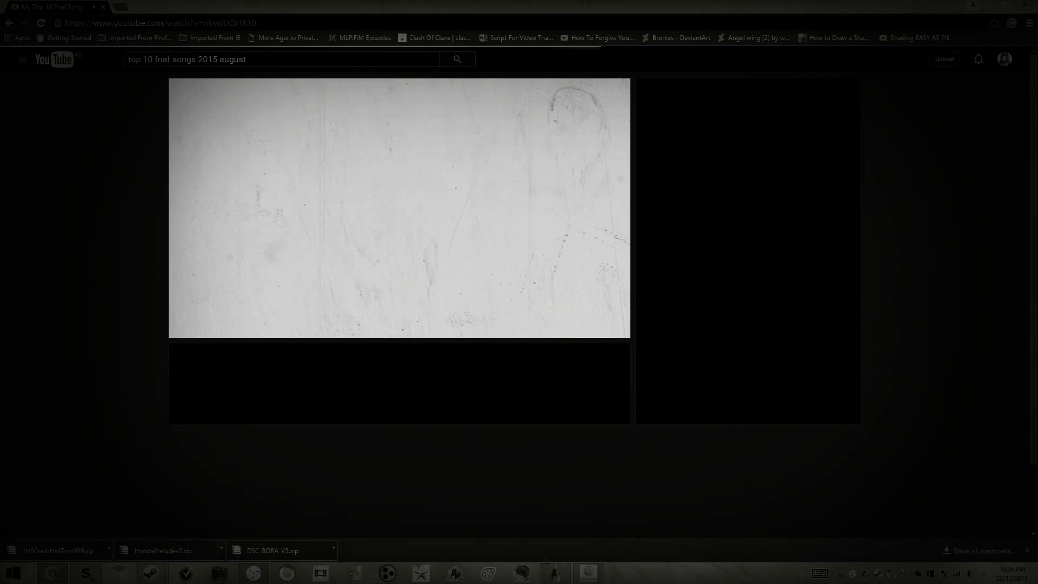
pyautogui.moveTo(554, 575)
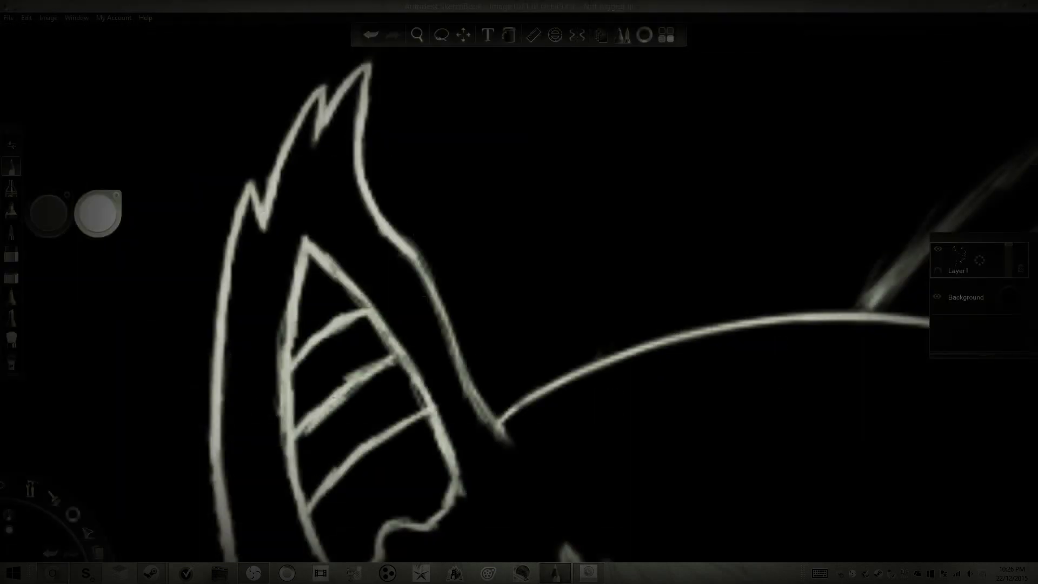
# - Ink the left ear's inner side down to the head and clean up the rough outline of its striped inner section
pyautogui.moveTo(411, 251)
pyautogui.mouseDown()
pyautogui.moveTo(474, 394)
pyautogui.moveTo(510, 443)
pyautogui.mouseUp()
pyautogui.press('space')
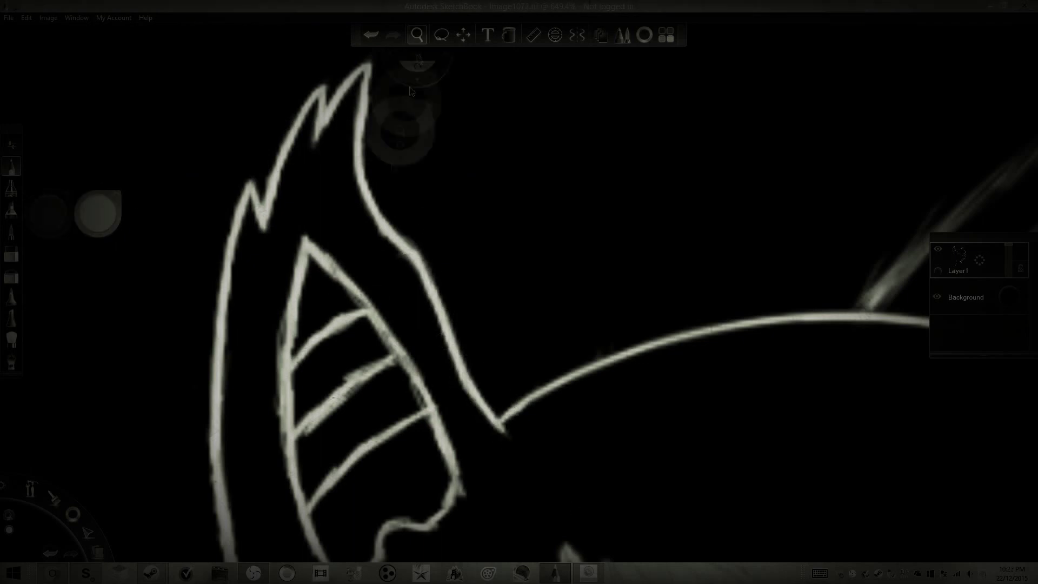
pyautogui.moveTo(305, 407); pyautogui.dragTo(384, 217)
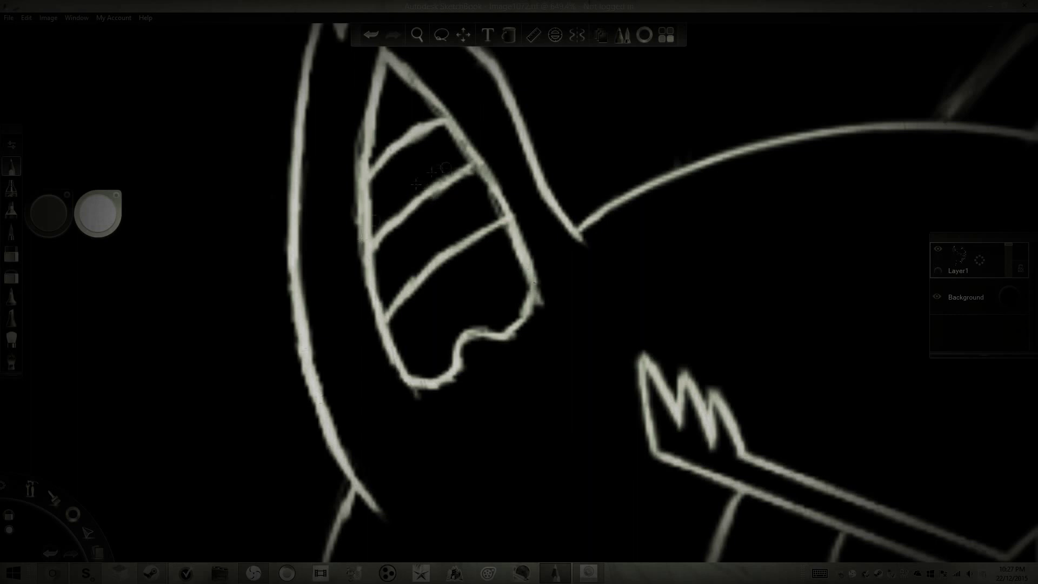
pyautogui.moveTo(435, 189)
pyautogui.mouseDown()
pyautogui.moveTo(436, 104)
pyautogui.moveTo(496, 196)
pyautogui.moveTo(531, 296)
pyautogui.moveTo(471, 337)
pyautogui.mouseUp()
pyautogui.moveTo(372, 190); pyautogui.dragTo(415, 83)
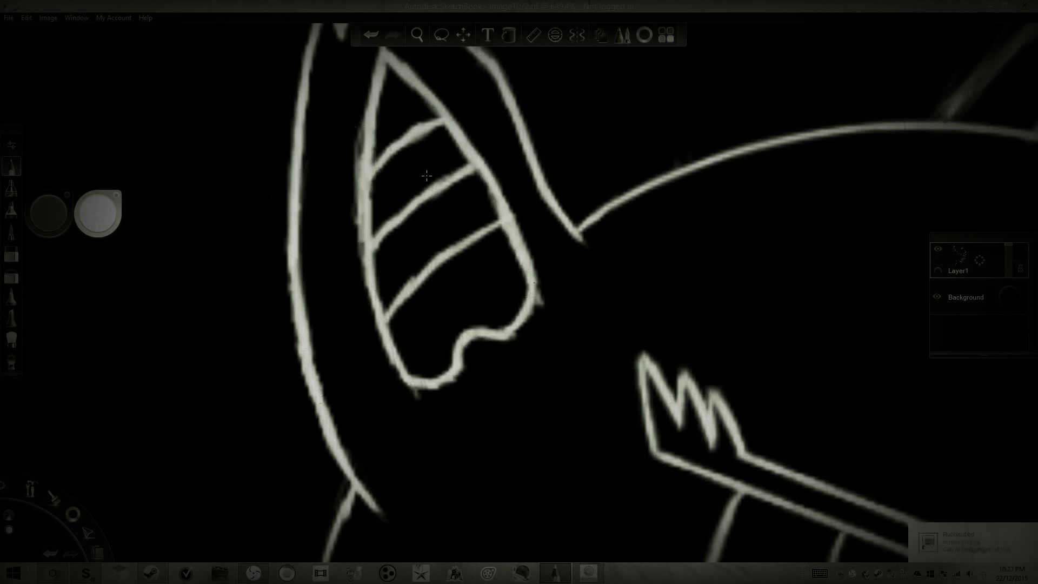
pyautogui.moveTo(349, 120); pyautogui.dragTo(361, 279)
pyautogui.moveTo(419, 400); pyautogui.dragTo(411, 396)
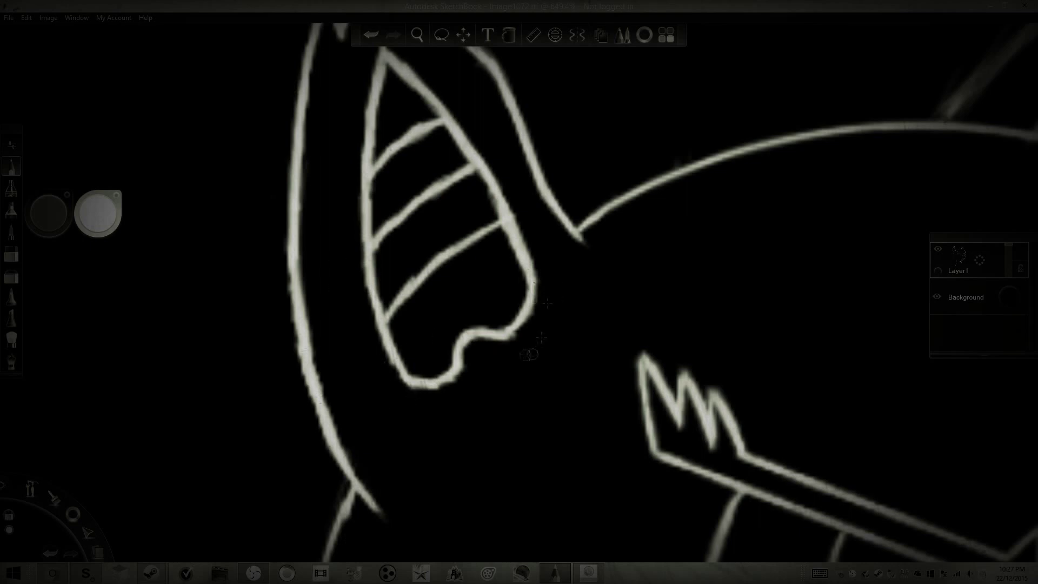
pyautogui.moveTo(487, 199)
pyautogui.mouseDown()
pyautogui.moveTo(506, 233)
pyautogui.moveTo(492, 217)
pyautogui.mouseUp()
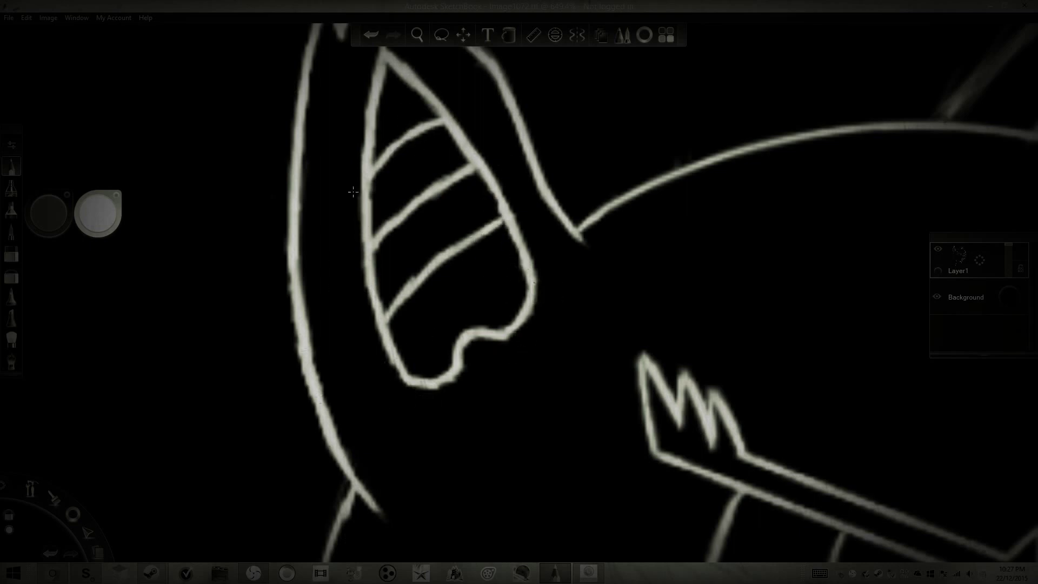
pyautogui.press('space')
# - Duplicate Layer1, make the original Layer1 active and hide the copy Layer1-1
pyautogui.moveTo(436, 112); pyautogui.dragTo(426, 202)
pyautogui.click(30, 81)
pyautogui.click(427, 297)
pyautogui.moveTo(979, 260); pyautogui.dragTo(942, 258)
pyautogui.click(964, 299)
pyautogui.click(938, 250)
pyautogui.doubleClick(11, 254)
pyautogui.click(189, 213)
pyautogui.moveTo(536, 178)
pyautogui.mouseDown()
pyautogui.moveTo(563, 83)
pyautogui.moveTo(567, 92)
pyautogui.moveTo(528, 80)
pyautogui.mouseUp()
pyautogui.hotkey('ctrl', 'z')
pyautogui.press('space')
pyautogui.moveTo(569, 205)
pyautogui.mouseDown()
pyautogui.moveTo(589, 219)
pyautogui.moveTo(675, 216)
pyautogui.mouseUp()
pyautogui.moveTo(302, 173); pyautogui.dragTo(444, 249)
pyautogui.hotkey('ctrl', 'z')
# - Erase the right ear from Layer1 and clean the leftover marks along the top of the head outline
pyautogui.doubleClick(11, 254)
pyautogui.click(188, 213)
pyautogui.moveTo(206, 110)
pyautogui.mouseDown()
pyautogui.moveTo(130, 168)
pyautogui.moveTo(167, 154)
pyautogui.mouseUp()
pyautogui.moveTo(351, 127); pyautogui.dragTo(294, 170)
pyautogui.moveTo(432, 178)
pyautogui.mouseDown()
pyautogui.moveTo(315, 167)
pyautogui.moveTo(278, 194)
pyautogui.mouseUp()
pyautogui.moveTo(519, 227); pyautogui.dragTo(503, 265)
pyautogui.moveTo(586, 259); pyautogui.dragTo(570, 290)
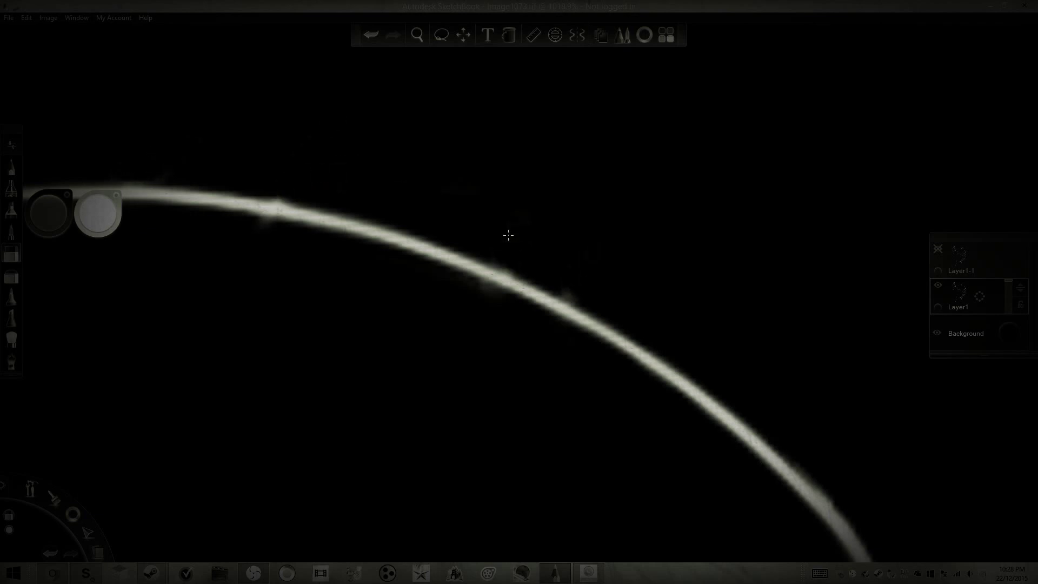
pyautogui.scroll(-5, 508, 234)
pyautogui.scroll(6, 427, 203)
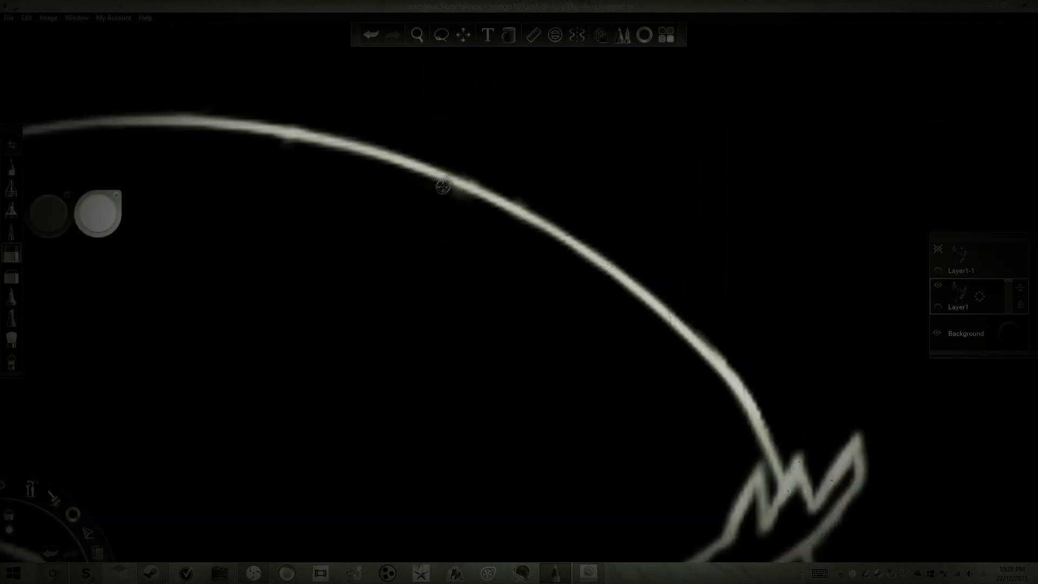
pyautogui.scroll(-3, 438, 143)
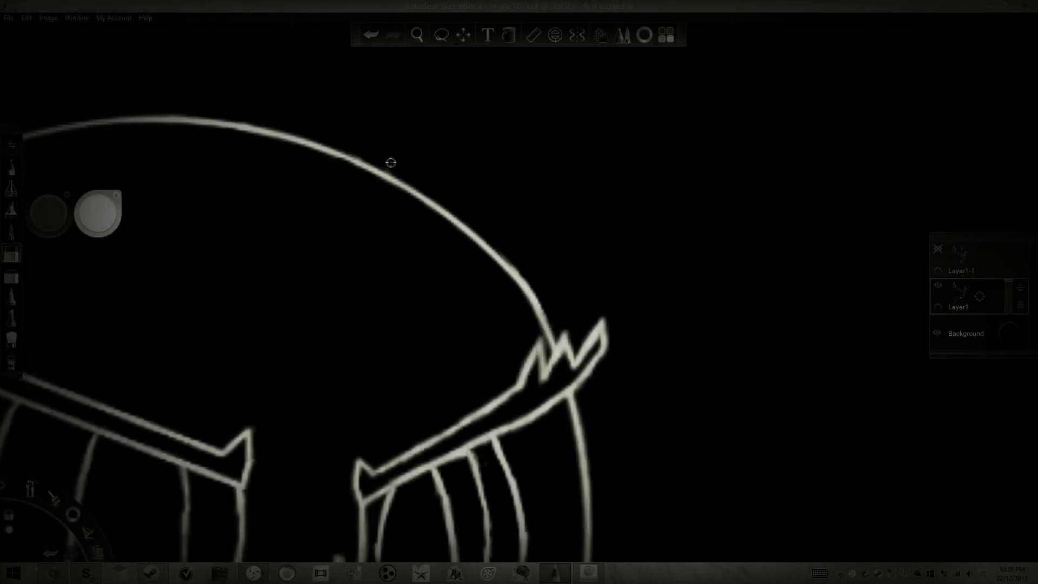
pyautogui.press('space')
pyautogui.moveTo(399, 109)
pyautogui.mouseDown()
pyautogui.moveTo(343, 231)
pyautogui.moveTo(361, 247)
pyautogui.mouseUp()
# - Show the duplicate layer Layer1-1 and make it the active layer
pyautogui.press('l')
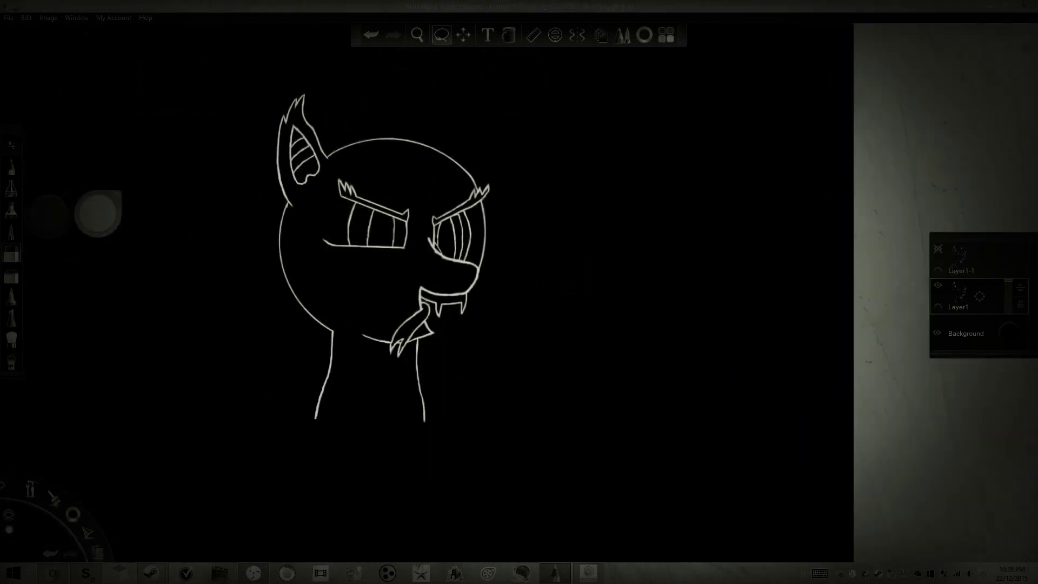
pyautogui.click(938, 249)
pyautogui.click(967, 260)
pyautogui.doubleClick(11, 254)
pyautogui.click(189, 215)
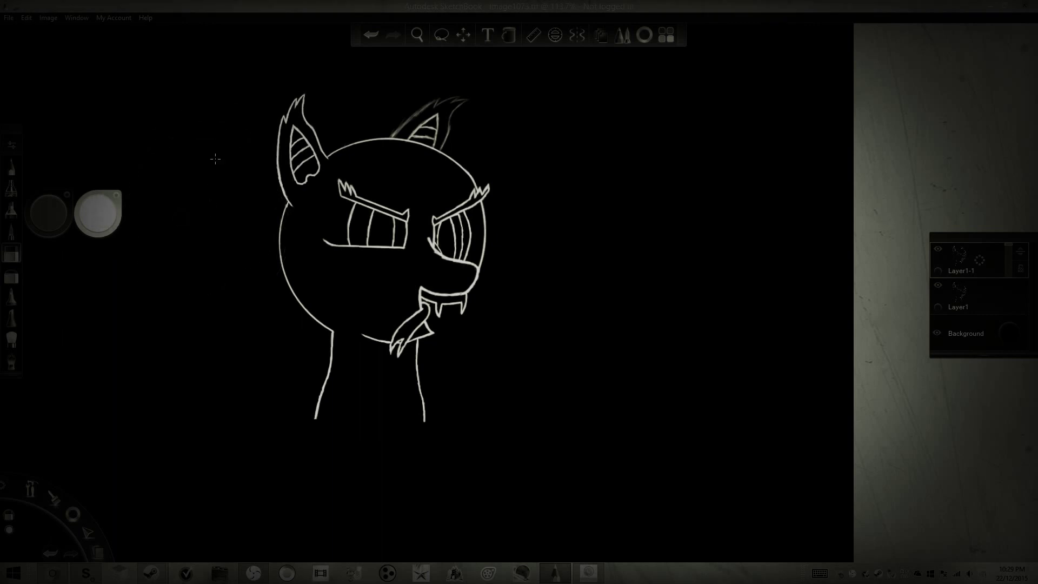
pyautogui.moveTo(213, 157); pyautogui.dragTo(281, 281)
pyautogui.click(938, 284)
pyautogui.moveTo(296, 222); pyautogui.dragTo(465, 232)
pyautogui.hotkey('ctrl', 'z')
pyautogui.hotkey('ctrl', 'z')
pyautogui.hotkey('ctrl', 'z')
pyautogui.moveTo(324, 232); pyautogui.dragTo(431, 102)
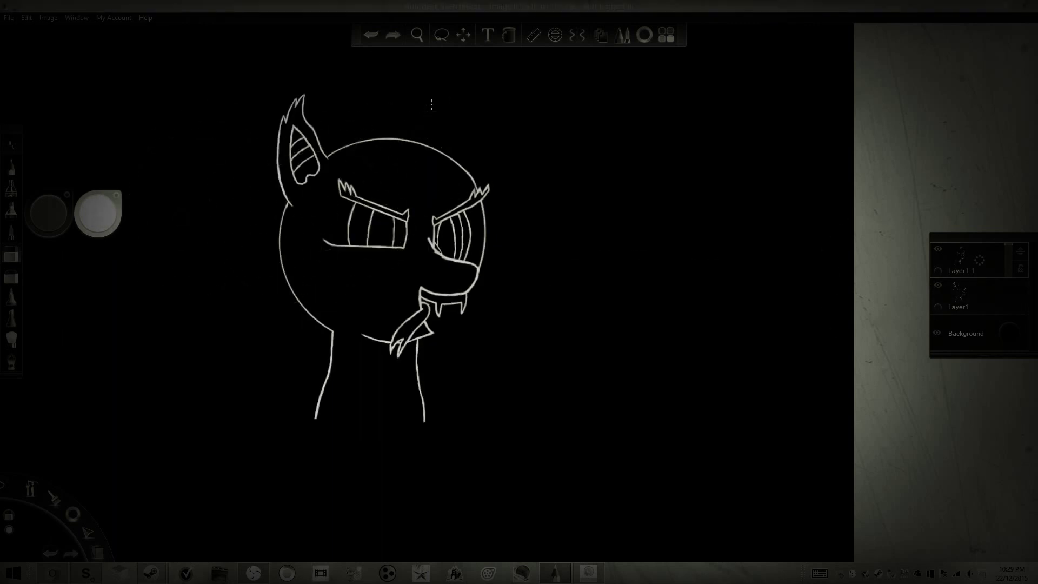
pyautogui.click(938, 285)
pyautogui.moveTo(497, 213); pyautogui.dragTo(447, 206)
pyautogui.hotkey('ctrl', 'z')
pyautogui.hotkey('ctrl', 'z')
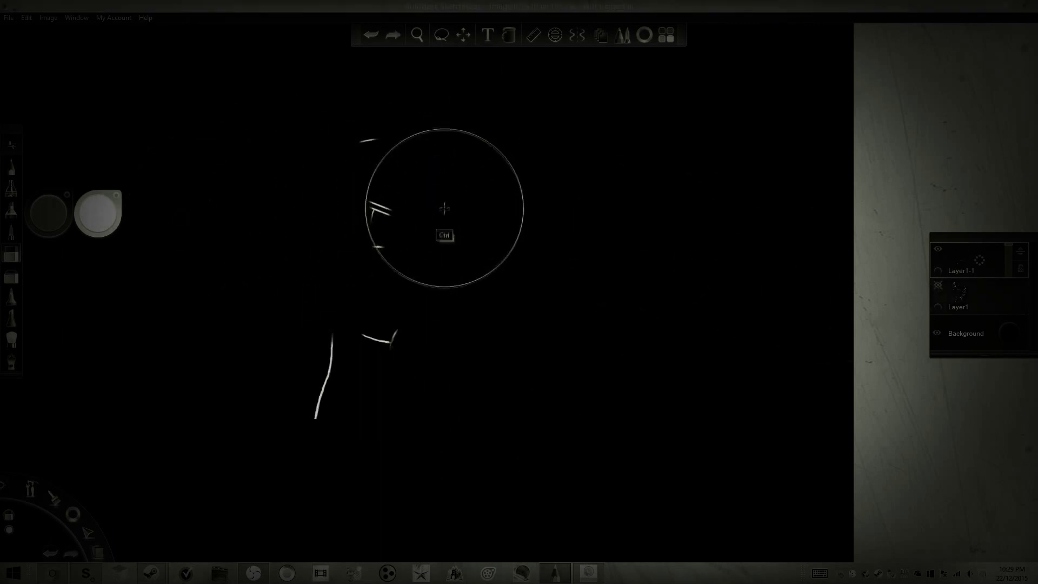
pyautogui.click(937, 285)
pyautogui.hotkey('ctrl', 'z')
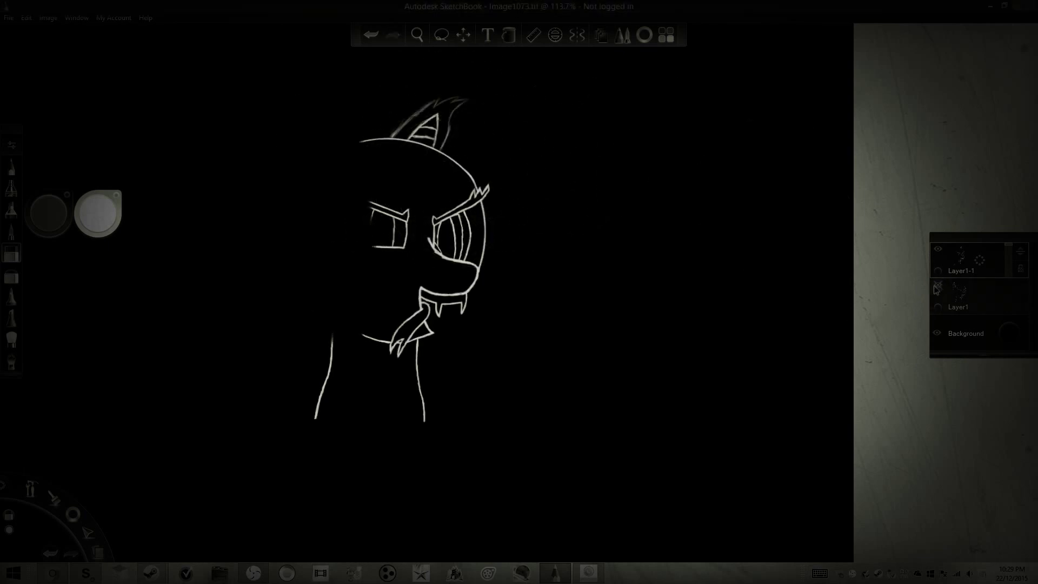
pyautogui.hotkey('ctrl', 'z')
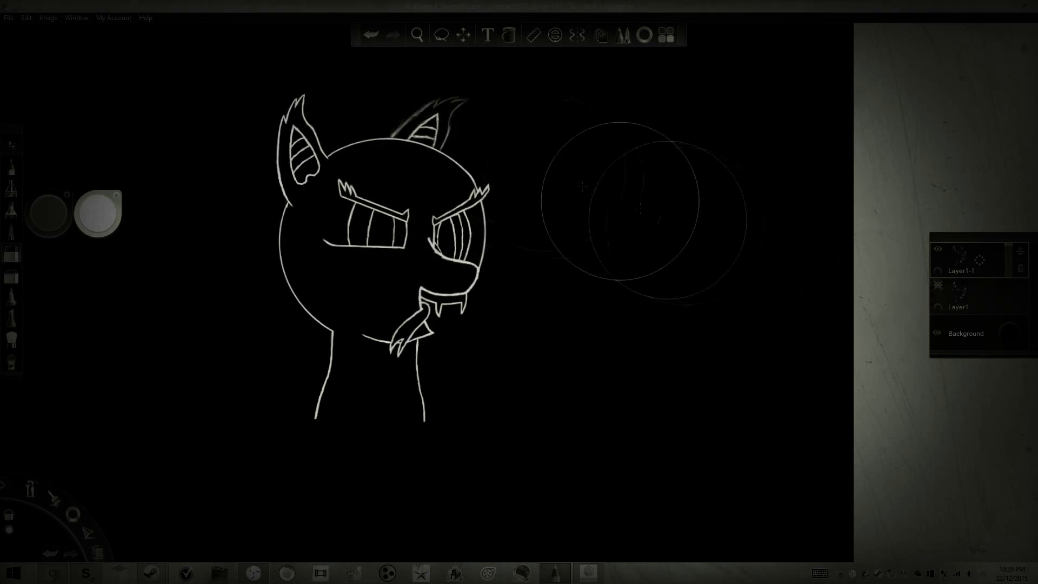
pyautogui.moveTo(486, 216); pyautogui.dragTo(422, 81)
pyautogui.hotkey('ctrl', 'z')
pyautogui.hotkey('ctrl', 'z')
pyautogui.hotkey('ctrl', 'z')
pyautogui.hotkey('ctrl', 'z')
pyautogui.hotkey('ctrl', 'y')
pyautogui.hotkey('ctrl', 'z')
# - Lasso the finished left ear on Layer1-1, move it above the head and clear the selection
pyautogui.click(441, 35)
pyautogui.moveTo(384, 238)
pyautogui.mouseDown()
pyautogui.moveTo(222, 174)
pyautogui.moveTo(416, 184)
pyautogui.mouseUp()
pyautogui.press('v')
pyautogui.moveTo(244, 303); pyautogui.dragTo(424, 201)
pyautogui.hotkey('ctrl', 'd')
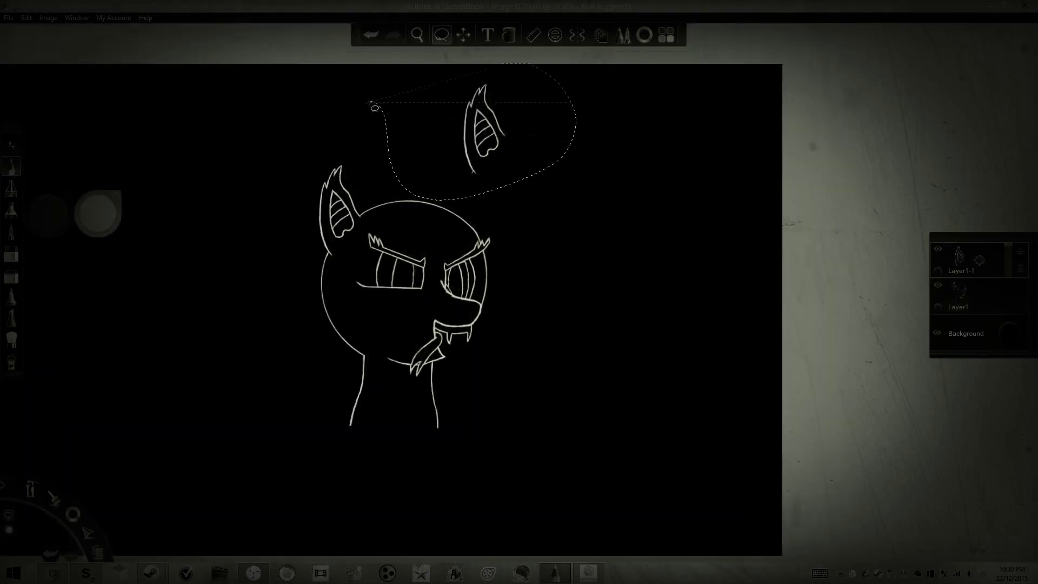
# - Transform the selected ear copy to fit it onto the right side of the head, and deselect it
pyautogui.press('v')
pyautogui.moveTo(382, 294)
pyautogui.mouseDown()
pyautogui.moveTo(432, 303)
pyautogui.moveTo(298, 222)
pyautogui.mouseUp()
pyautogui.moveTo(327, 251); pyautogui.dragTo(303, 278)
pyautogui.moveTo(301, 278)
pyautogui.mouseDown()
pyautogui.moveTo(279, 262)
pyautogui.moveTo(302, 289)
pyautogui.mouseUp()
pyautogui.hotkey('ctrl', 'd')
# - Erase the parts of the new right ear that overlap the head with a smaller eraser, and merge it into Layer1
pyautogui.scroll(3, 434, 260)
pyautogui.moveTo(433, 260); pyautogui.dragTo(423, 232)
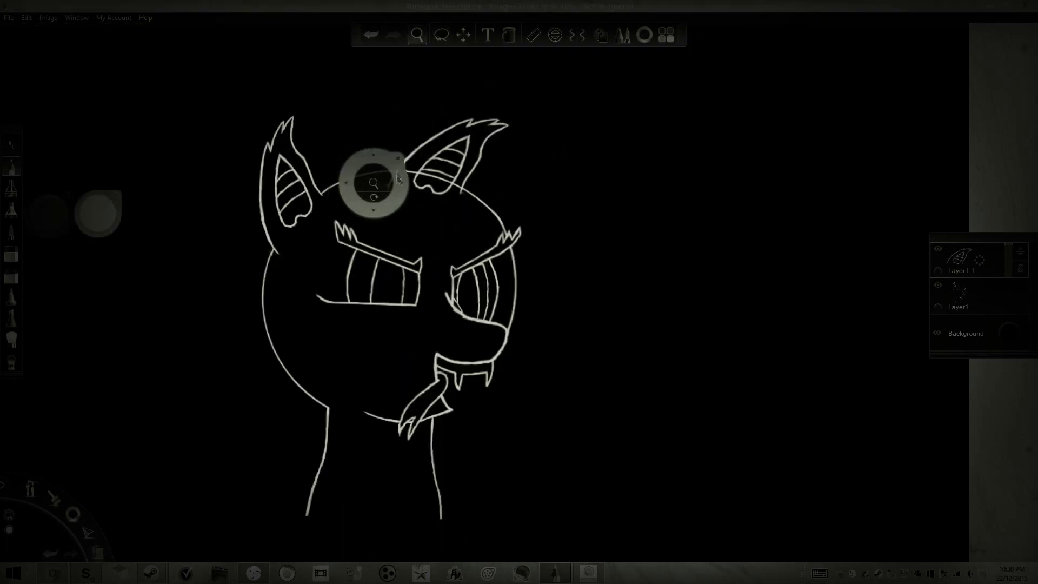
pyautogui.moveTo(374, 184); pyautogui.dragTo(424, 132)
pyautogui.click(12, 254)
pyautogui.click(423, 191)
pyautogui.hotkey('ctrl', 'z')
pyautogui.doubleClick(11, 254)
pyautogui.moveTo(165, 154); pyautogui.dragTo(142, 154)
pyautogui.click(188, 214)
pyautogui.moveTo(399, 204); pyautogui.dragTo(417, 168)
pyautogui.moveTo(456, 179)
pyautogui.mouseDown()
pyautogui.moveTo(505, 210)
pyautogui.moveTo(532, 194)
pyautogui.mouseUp()
pyautogui.moveTo(553, 211); pyautogui.dragTo(555, 202)
pyautogui.scroll(-5, 435, 114)
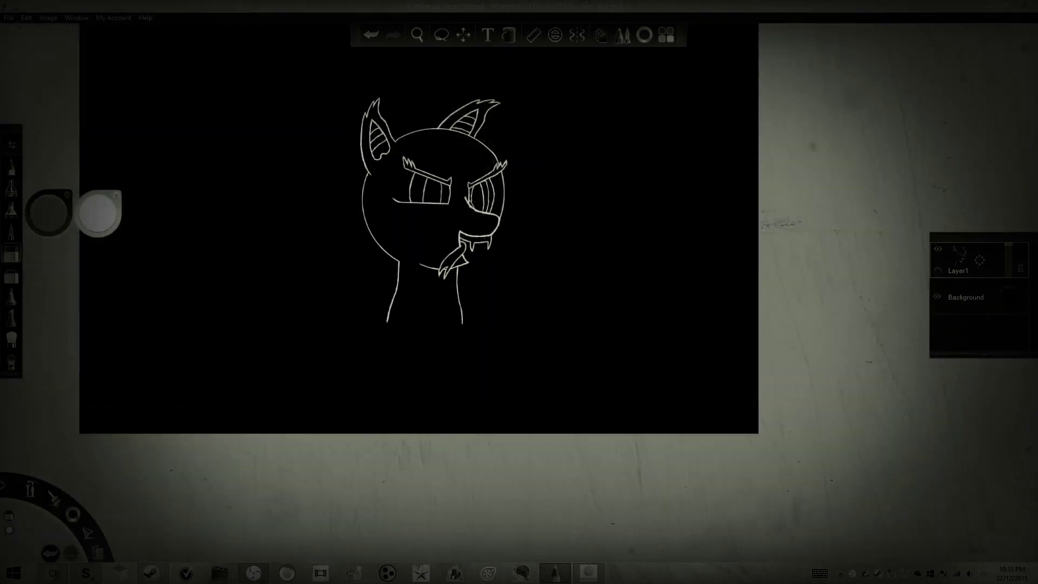
pyautogui.click(417, 34)
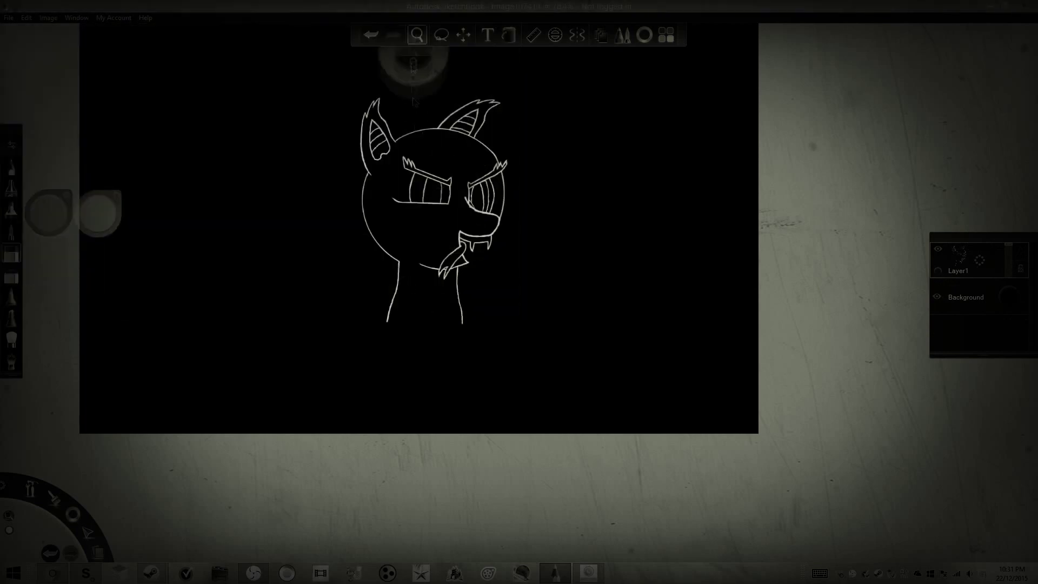
pyautogui.moveTo(405, 79); pyautogui.dragTo(405, 219)
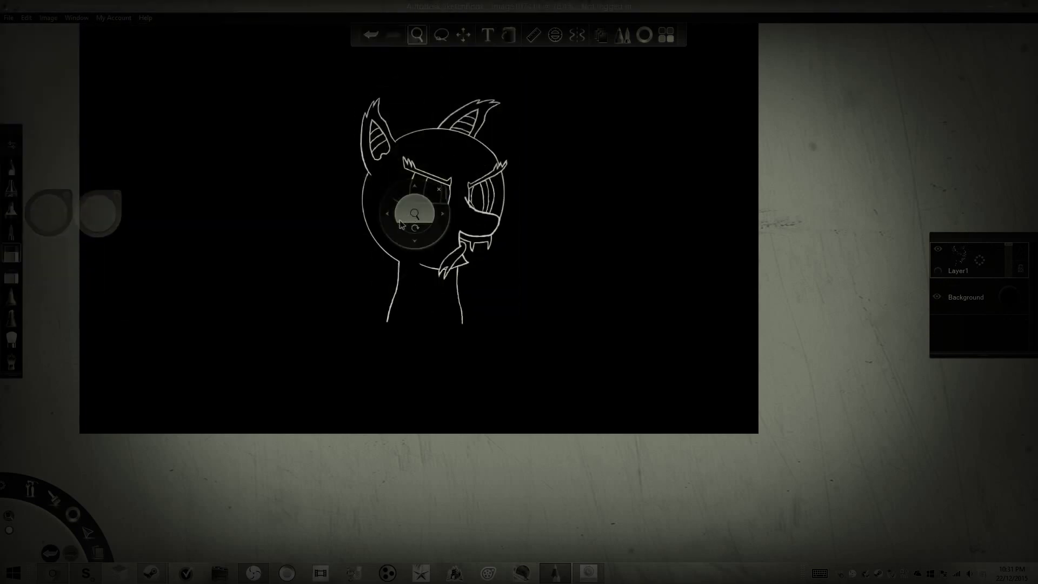
pyautogui.click(435, 287)
pyautogui.click(460, 263)
pyautogui.click(417, 34)
pyautogui.moveTo(436, 170); pyautogui.dragTo(367, 88)
pyautogui.moveTo(368, 88); pyautogui.dragTo(541, 86)
pyautogui.click(562, 63)
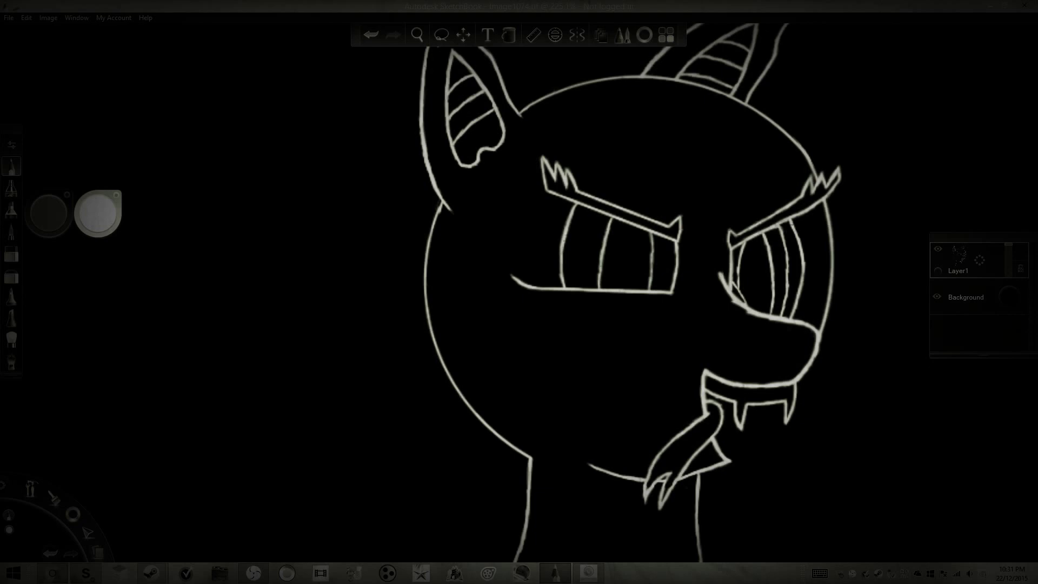
pyautogui.click(152, 573)
pyautogui.click(208, 535)
pyautogui.click(1031, 379)
# - Draw a line from the left cheek outline upward and outward, ending outside the base of the left ear
pyautogui.scroll(5, 427, 162)
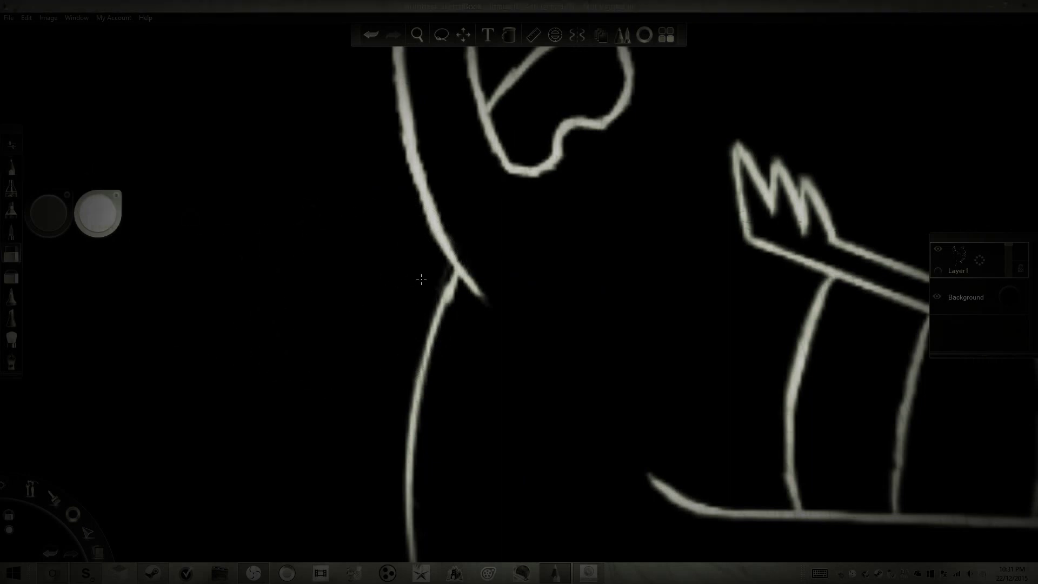
pyautogui.press('space')
pyautogui.moveTo(493, 141); pyautogui.dragTo(412, 312)
pyautogui.moveTo(524, 205); pyautogui.dragTo(543, 111)
pyautogui.scroll(-5, 562, 136)
pyautogui.scroll(6, 427, 270)
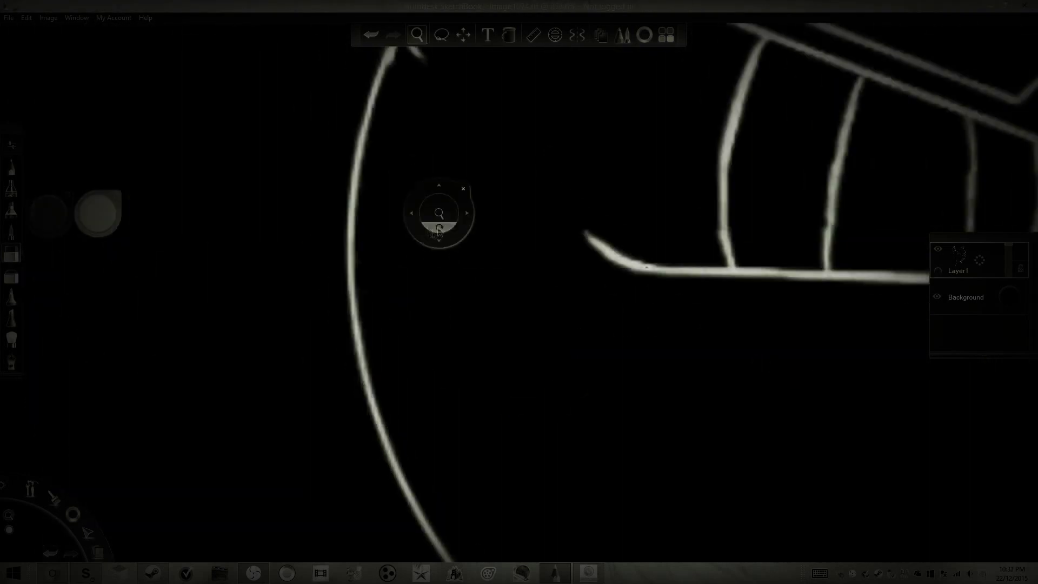
pyautogui.moveTo(443, 234); pyautogui.dragTo(446, 261)
pyautogui.moveTo(368, 315)
pyautogui.mouseDown()
pyautogui.moveTo(330, 208)
pyautogui.moveTo(296, 32)
pyautogui.mouseUp()
pyautogui.press('space')
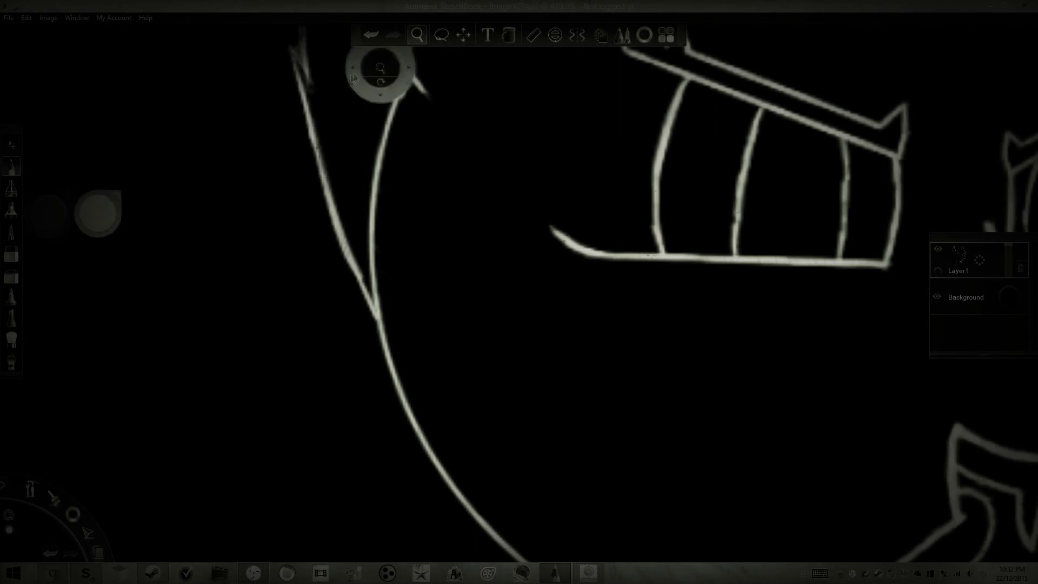
# - Undo the last two strokes and sketch over the upper part of the new cheek line again
pyautogui.moveTo(404, 58); pyautogui.dragTo(465, 168)
pyautogui.hotkey('ctrl', 'z')
pyautogui.hotkey('ctrl', 'z')
pyautogui.moveTo(362, 214)
pyautogui.mouseDown()
pyautogui.moveTo(378, 259)
pyautogui.moveTo(424, 320)
pyautogui.mouseUp()
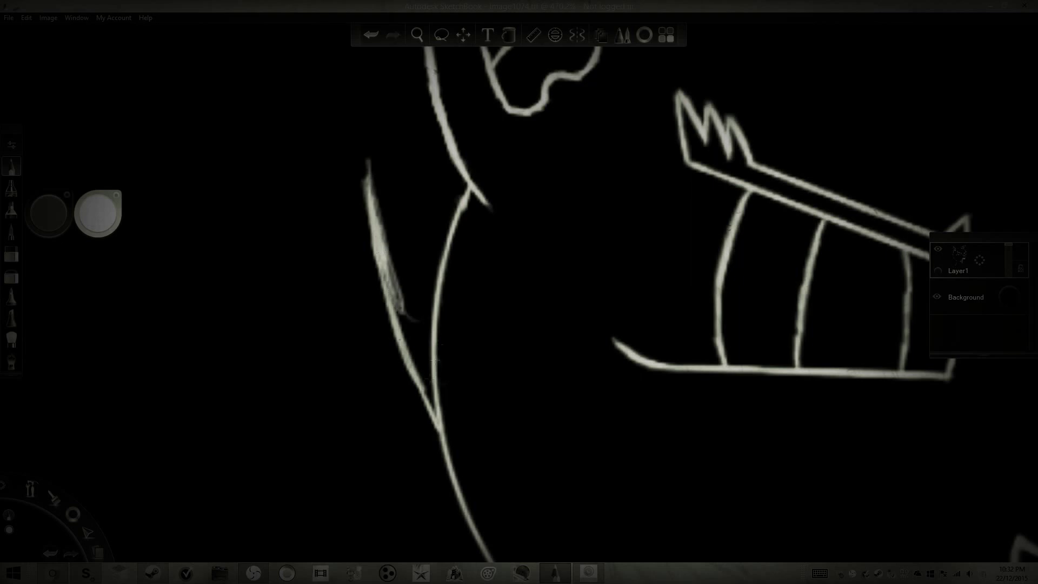
pyautogui.moveTo(416, 386); pyautogui.dragTo(418, 404)
pyautogui.hotkey('alt', 'Tab')
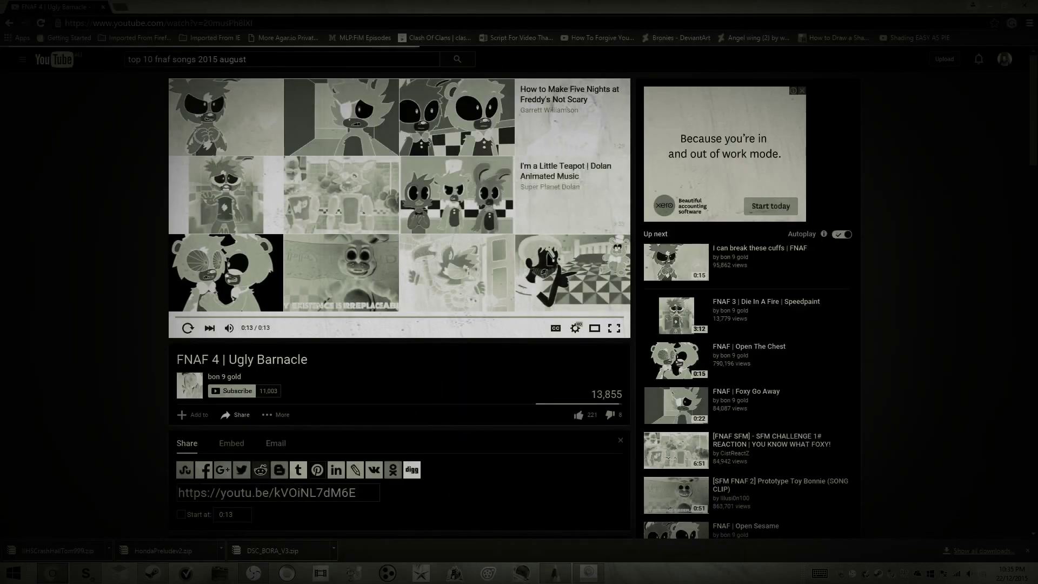
# - Switch to SketchBook and draw an arc above the head outline, joining the two ears
pyautogui.hotkey('alt', 'Tab')
pyautogui.moveTo(369, 140); pyautogui.dragTo(370, 190)
pyautogui.moveTo(374, 85); pyautogui.dragTo(370, 185)
pyautogui.press('space')
pyautogui.moveTo(411, 108); pyautogui.dragTo(469, 181)
pyautogui.moveTo(441, 266)
pyautogui.mouseDown()
pyautogui.moveTo(448, 215)
pyautogui.moveTo(489, 143)
pyautogui.mouseUp()
pyautogui.press('space')
pyautogui.moveTo(560, 83); pyautogui.dragTo(361, 288)
pyautogui.hotkey('ctrl', 'z')
pyautogui.moveTo(543, 180)
pyautogui.mouseDown()
pyautogui.moveTo(724, 131)
pyautogui.moveTo(843, 141)
pyautogui.mouseUp()
pyautogui.moveTo(714, 271); pyautogui.dragTo(646, 228)
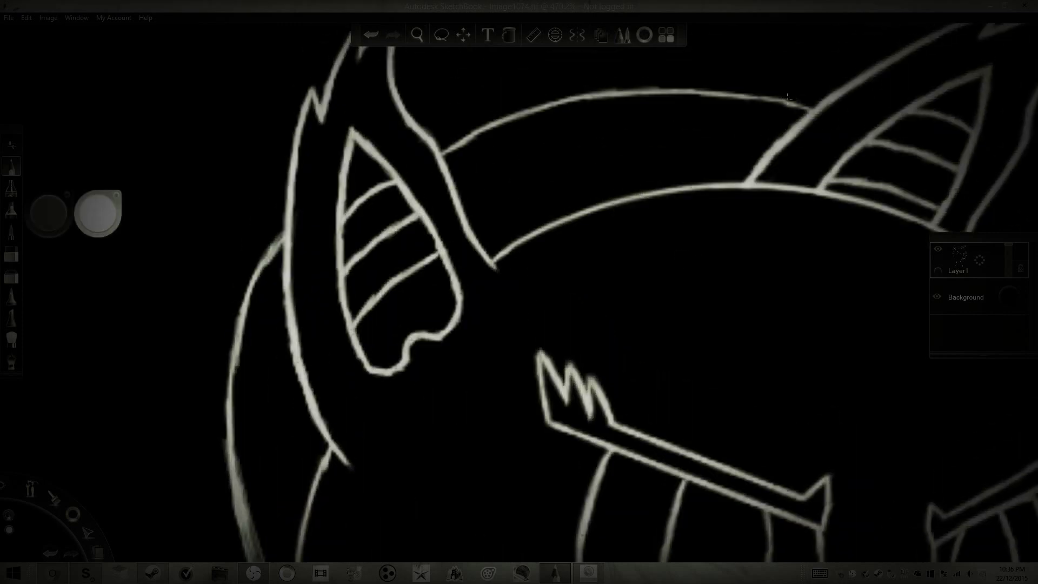
# - Sketch a jagged fringe of hair strokes across the forehead above the left eyebrow, and undo the last three strokes
pyautogui.click(417, 35)
pyautogui.moveTo(419, 180)
pyautogui.mouseDown()
pyautogui.moveTo(452, 272)
pyautogui.moveTo(495, 180)
pyautogui.mouseUp()
pyautogui.moveTo(446, 302); pyautogui.dragTo(497, 214)
pyautogui.moveTo(454, 274)
pyautogui.mouseDown()
pyautogui.moveTo(523, 195)
pyautogui.moveTo(474, 280)
pyautogui.moveTo(576, 183)
pyautogui.moveTo(512, 283)
pyautogui.mouseUp()
pyautogui.moveTo(512, 284); pyautogui.dragTo(575, 216)
pyautogui.moveTo(535, 244)
pyautogui.mouseDown()
pyautogui.moveTo(611, 192)
pyautogui.moveTo(557, 323)
pyautogui.moveTo(643, 201)
pyautogui.moveTo(673, 184)
pyautogui.moveTo(656, 192)
pyautogui.moveTo(703, 189)
pyautogui.moveTo(664, 281)
pyautogui.moveTo(738, 194)
pyautogui.moveTo(745, 208)
pyautogui.moveTo(707, 373)
pyautogui.moveTo(714, 381)
pyautogui.moveTo(757, 227)
pyautogui.moveTo(709, 371)
pyautogui.mouseUp()
pyautogui.moveTo(768, 219)
pyautogui.mouseDown()
pyautogui.moveTo(745, 313)
pyautogui.moveTo(806, 233)
pyautogui.mouseUp()
pyautogui.moveTo(781, 283)
pyautogui.mouseDown()
pyautogui.moveTo(907, 222)
pyautogui.moveTo(822, 296)
pyautogui.moveTo(871, 243)
pyautogui.moveTo(845, 328)
pyautogui.mouseUp()
pyautogui.hotkey('ctrl', 'z')
pyautogui.hotkey('ctrl', 'z')
pyautogui.hotkey('ctrl', 'z')
# - Switch to the YouTube video in the browser, close the opened ad tab, and resume playback with the share options open
pyautogui.click(52, 573)
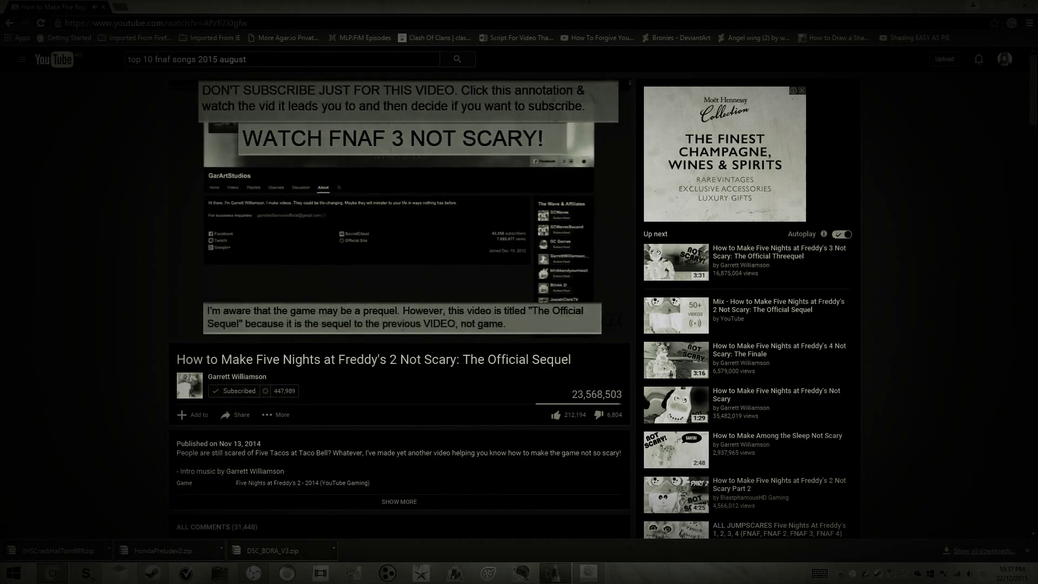
pyautogui.click(593, 308)
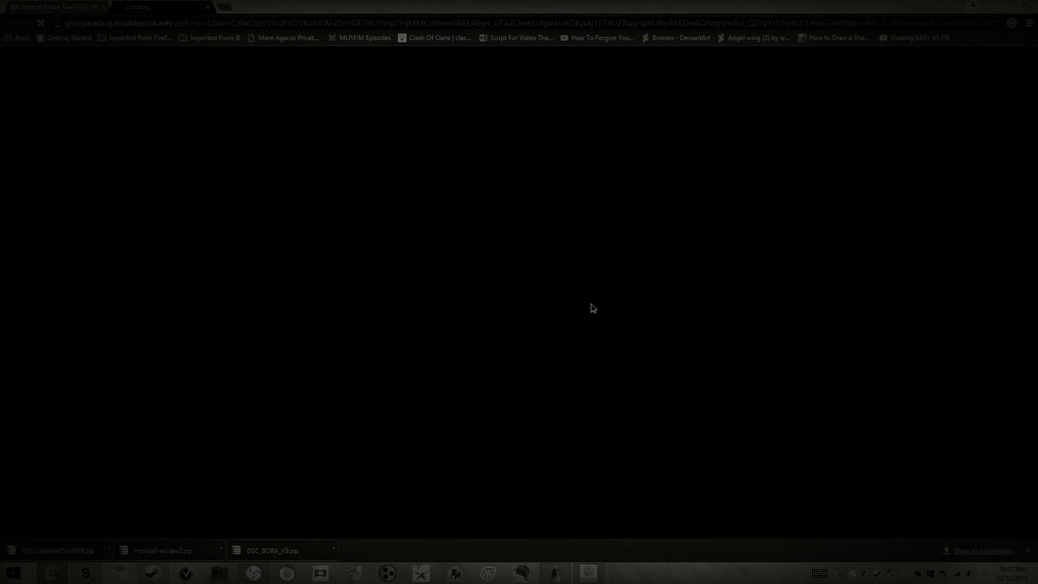
pyautogui.click(208, 7)
pyautogui.click(589, 269)
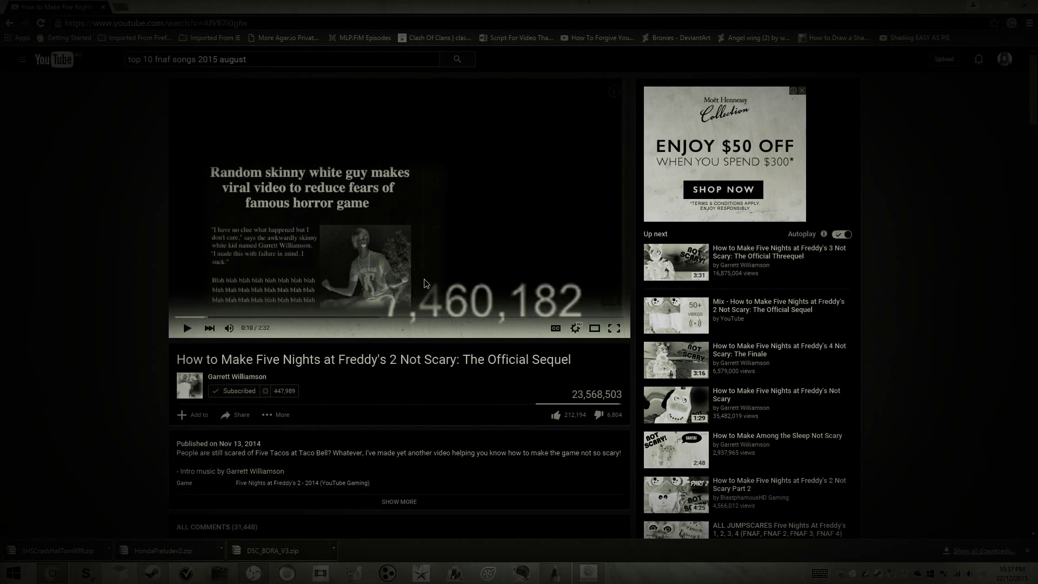
pyautogui.click(421, 294)
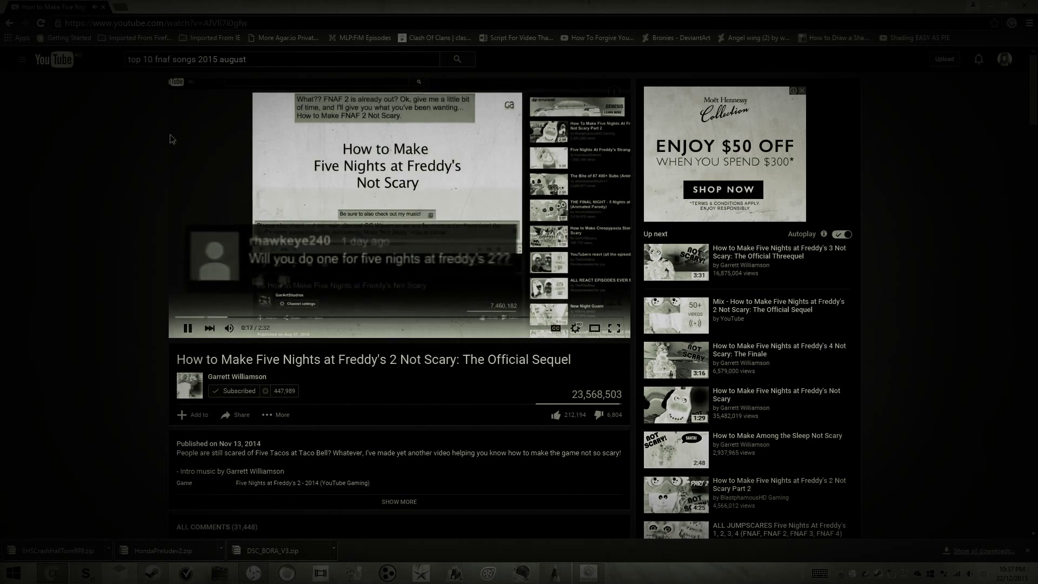
pyautogui.click(236, 414)
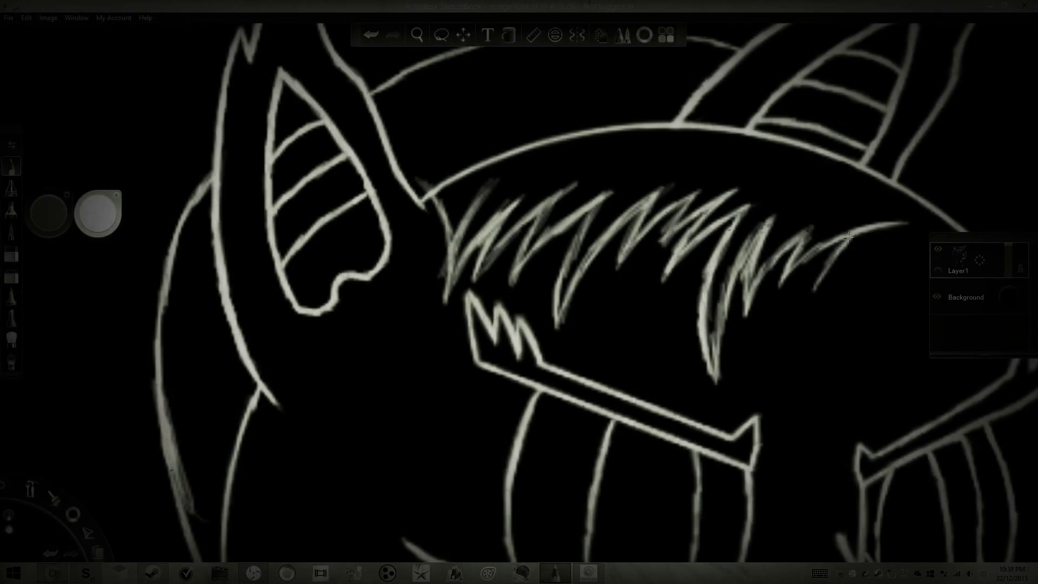
# - Extend the jagged fringe across the forehead to the right eyebrow, and save the drawing as Image1075 in TIFF format
pyautogui.moveTo(847, 238)
pyautogui.mouseDown()
pyautogui.moveTo(865, 254)
pyautogui.moveTo(814, 340)
pyautogui.moveTo(797, 427)
pyautogui.moveTo(877, 319)
pyautogui.moveTo(860, 401)
pyautogui.moveTo(924, 305)
pyautogui.moveTo(554, 260)
pyautogui.moveTo(562, 308)
pyautogui.moveTo(600, 319)
pyautogui.moveTo(649, 232)
pyautogui.mouseUp()
pyautogui.press('space')
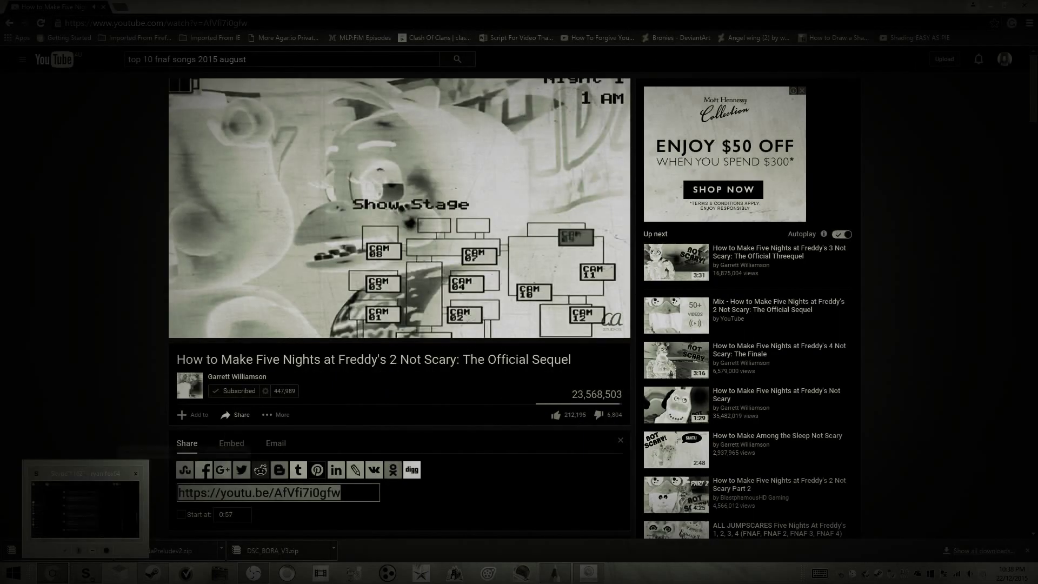
pyautogui.moveTo(555, 573)
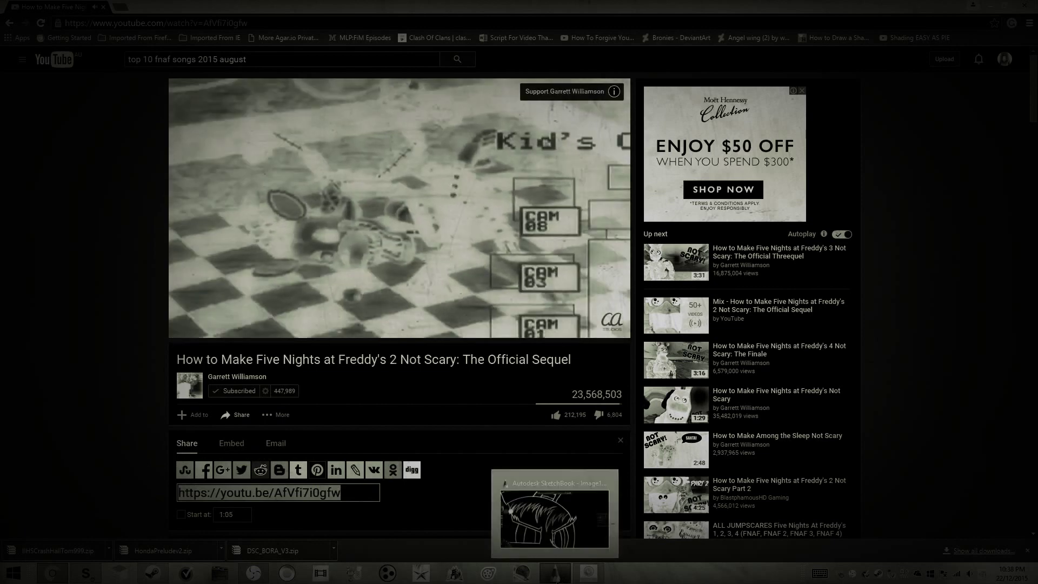
pyautogui.click(555, 573)
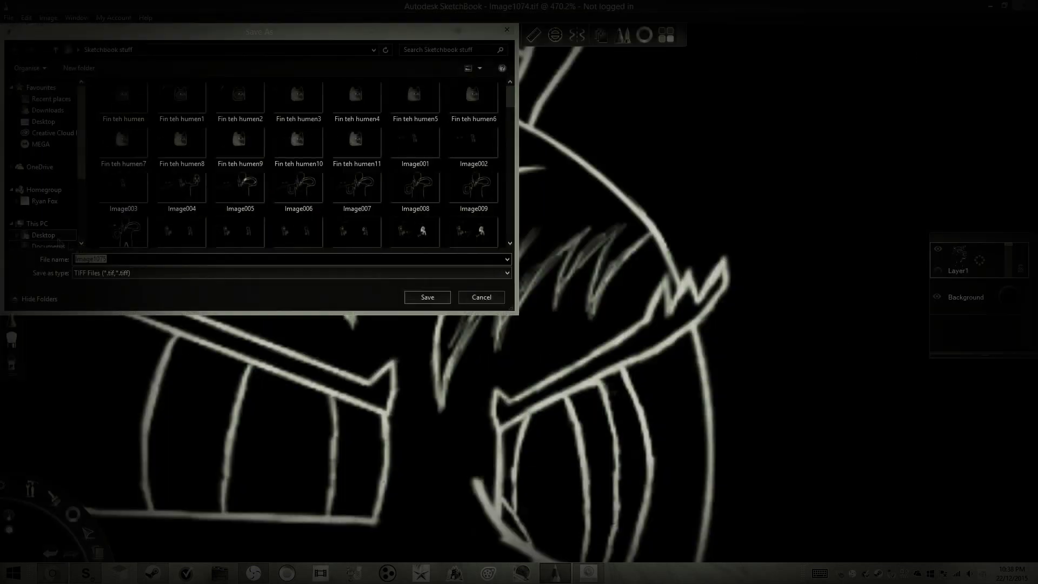
pyautogui.press('Return')
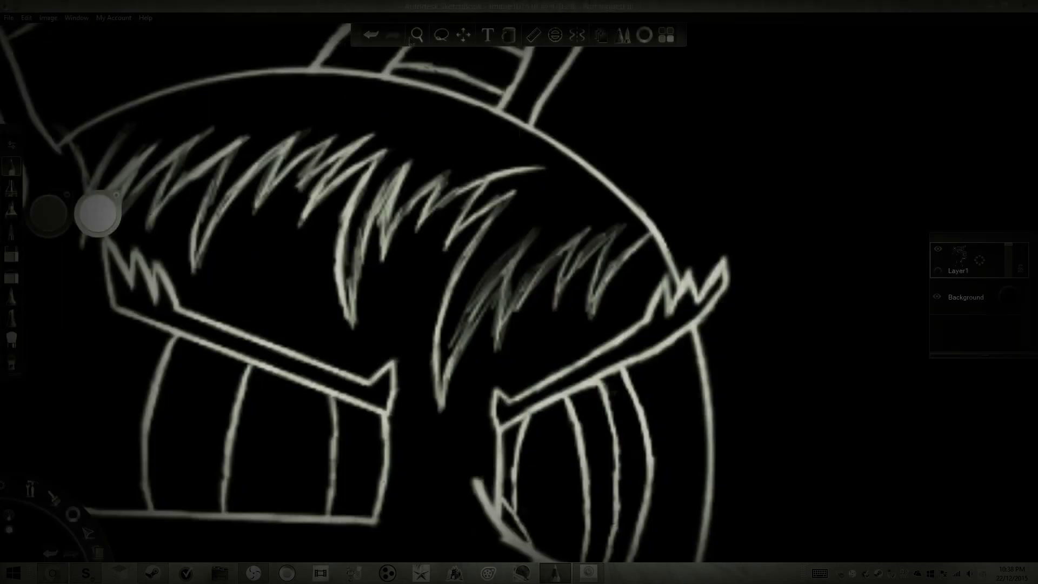
# - Try a flood fill on the forehead around the fringe, and undo it
pyautogui.moveTo(384, 113); pyautogui.dragTo(389, 150)
pyautogui.moveTo(445, 128); pyautogui.dragTo(469, 141)
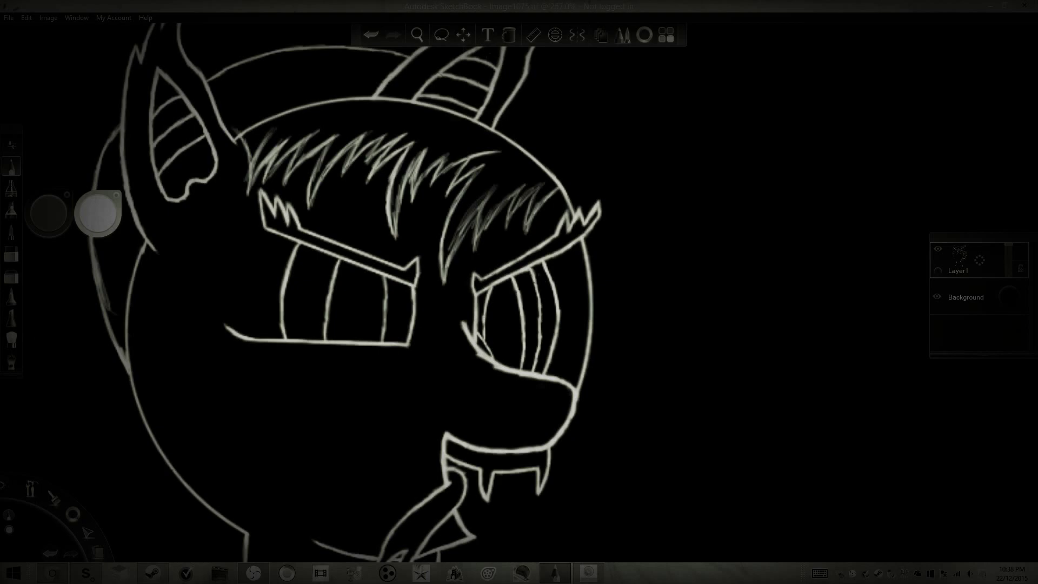
pyautogui.click(509, 36)
pyautogui.click(412, 132)
pyautogui.hotkey('ctrl', 'z')
pyautogui.click(414, 36)
pyautogui.moveTo(393, 120); pyautogui.dragTo(773, 250)
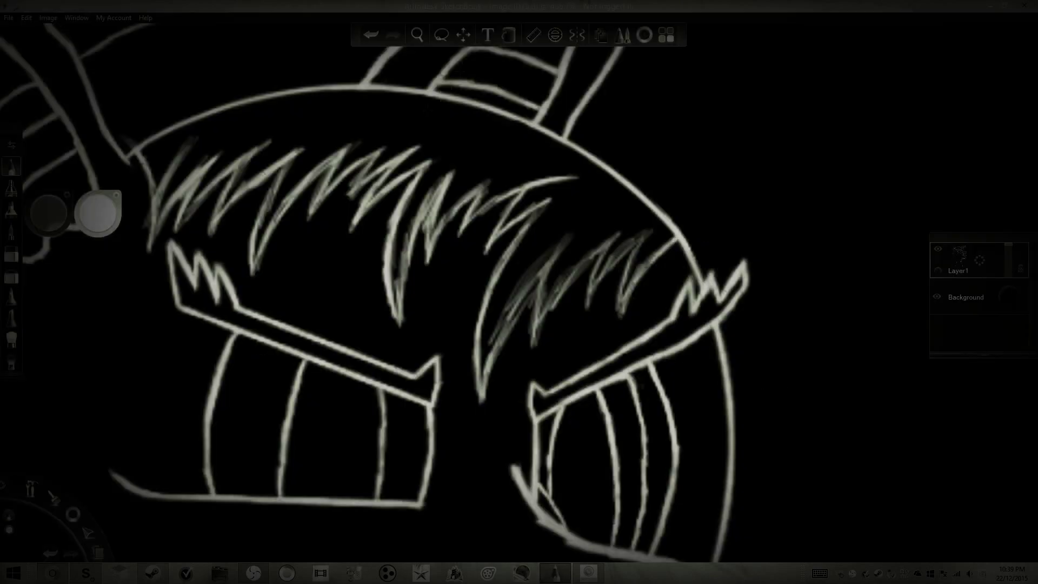
# - Remove the outer line beside the left cheek and the arc between the ears, and redraw both closer to the head
pyautogui.moveTo(48, 212); pyautogui.dragTo(384, 224)
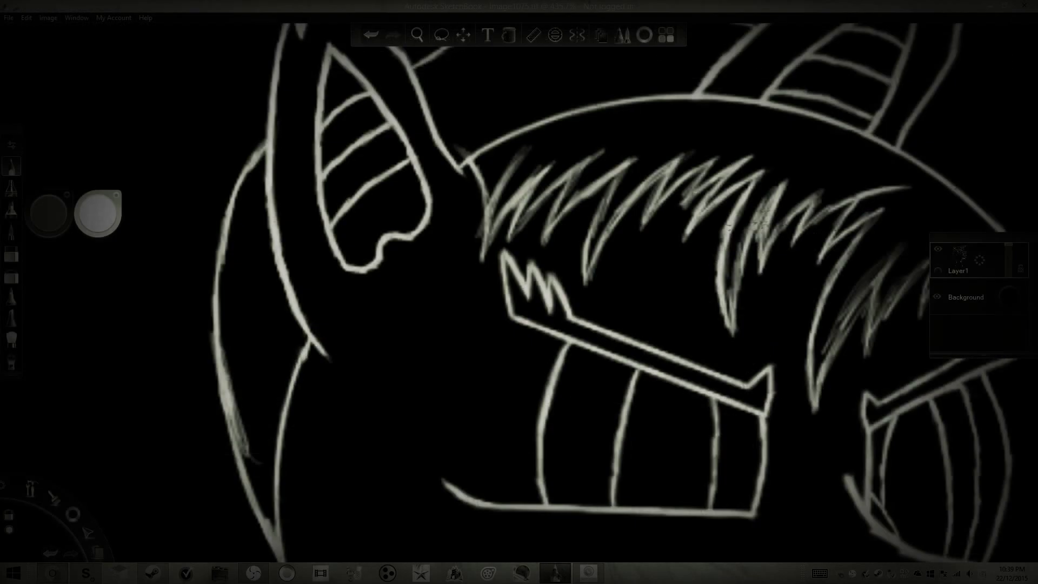
pyautogui.moveTo(548, 576)
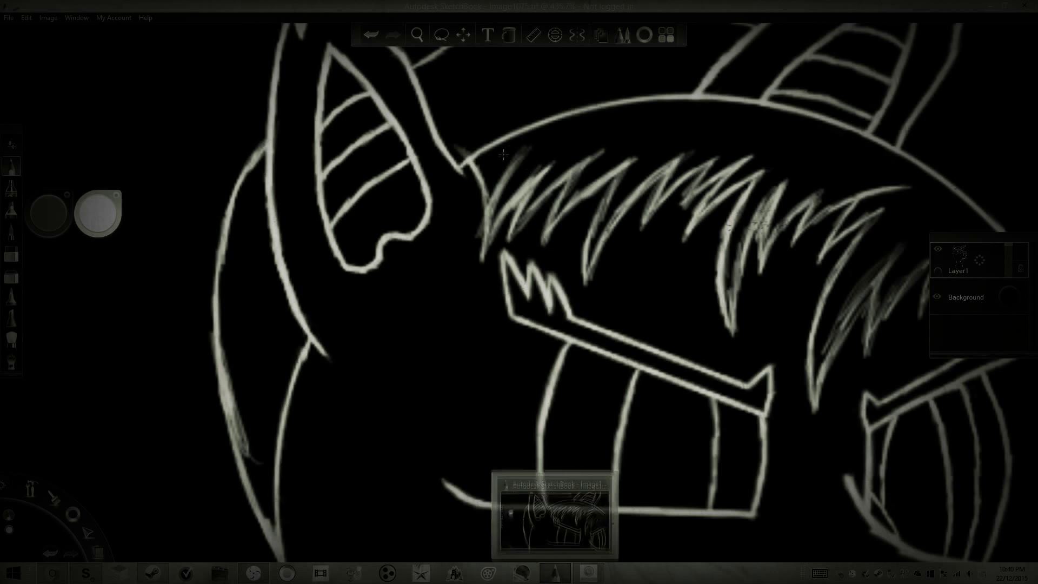
pyautogui.hotkey('ctrl', 'z')
pyautogui.hotkey('ctrl', 'z')
pyautogui.hotkey('ctrl', 'z')
pyautogui.hotkey('ctrl', 'z')
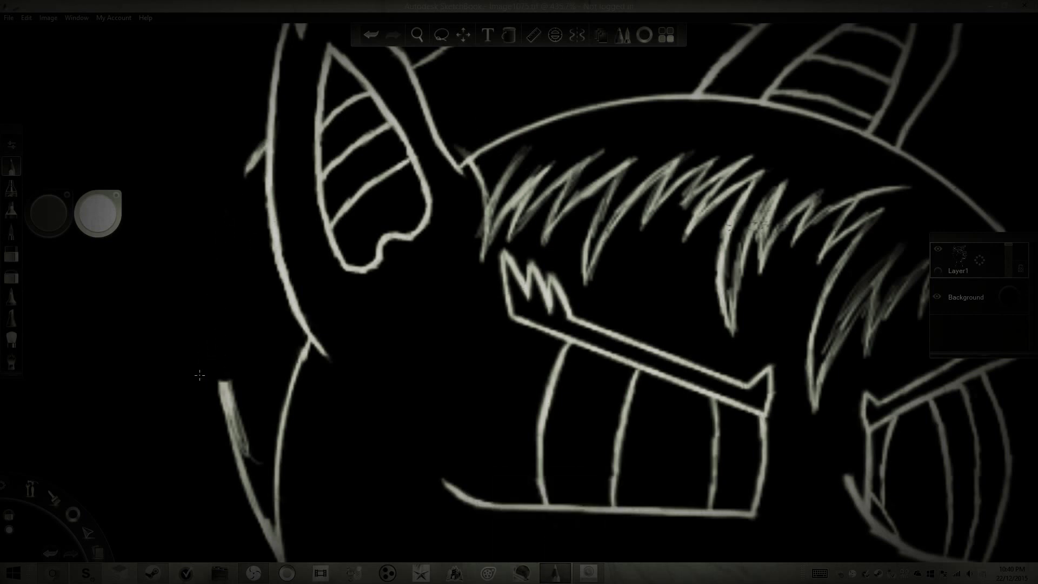
pyautogui.press('space')
pyautogui.moveTo(456, 77); pyautogui.dragTo(368, 172)
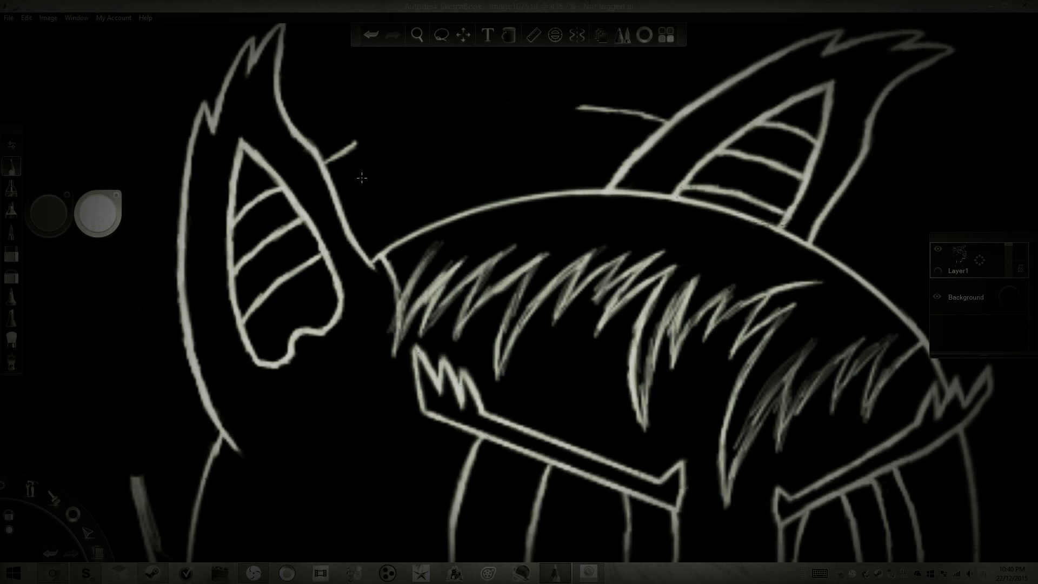
pyautogui.press('space')
pyautogui.moveTo(407, 60); pyautogui.dragTo(413, 186)
pyautogui.press('space')
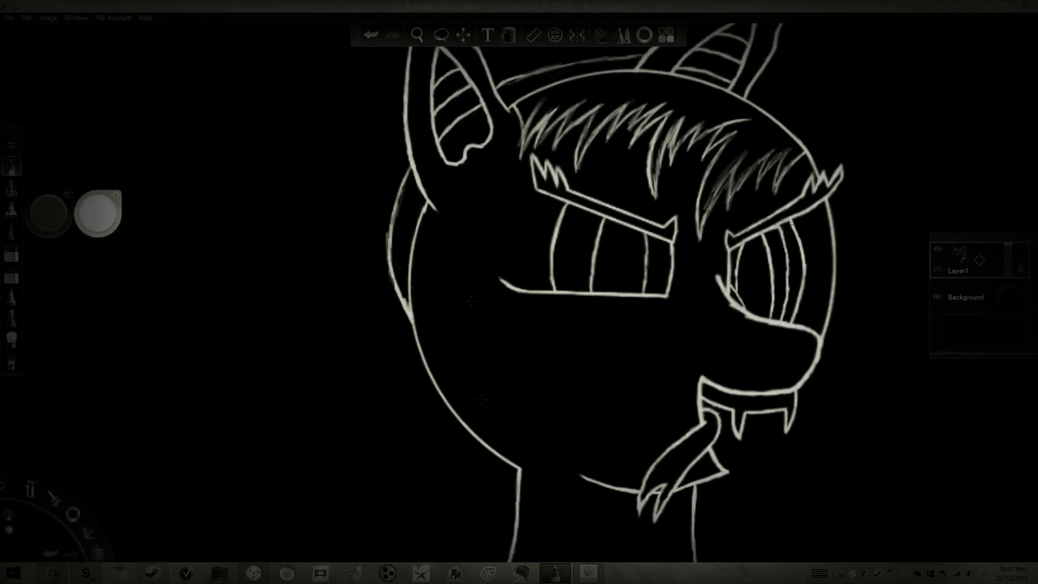
# - Try a flood fill near the base of the left ear, and undo it
pyautogui.press('space')
pyautogui.moveTo(448, 94); pyautogui.dragTo(500, 204)
pyautogui.click(509, 35)
pyautogui.click(411, 208)
pyautogui.hotkey('ctrl', 'z')
pyautogui.click(509, 36)
# - Start the suggested video "How to Make Five Nights at Freddy's 3 Not Scary" in the browser and return to SketchBook
pyautogui.click(52, 573)
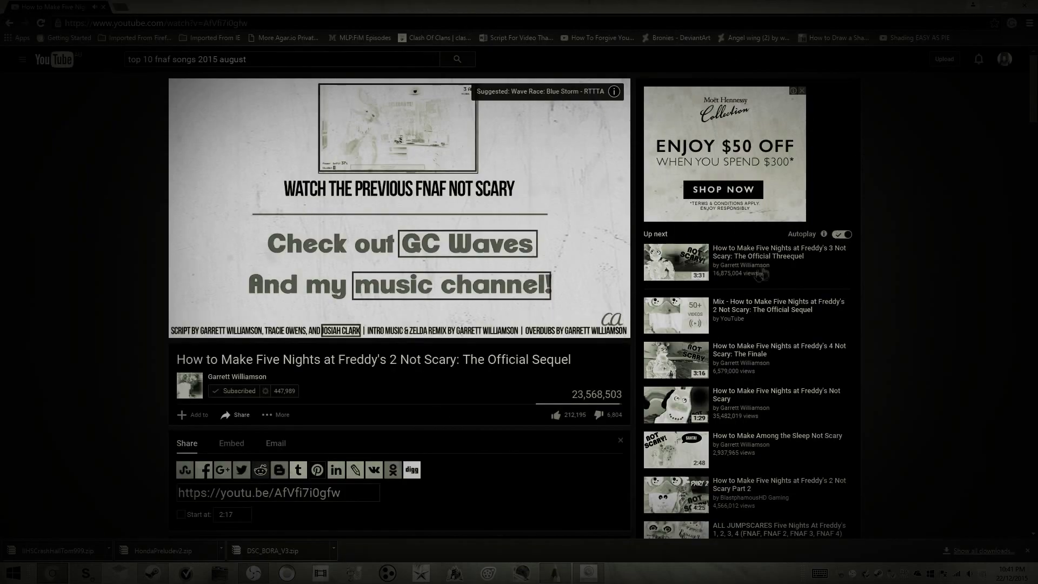
pyautogui.click(758, 276)
pyautogui.click(555, 574)
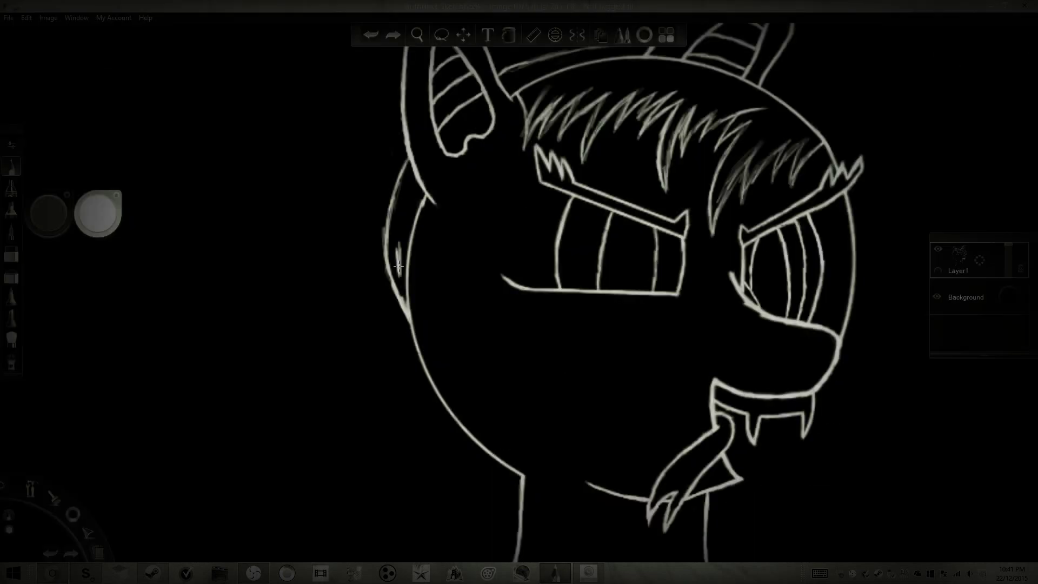
# - Thicken the arc between the ears and the outer line beside the left cheek with additional strokes
pyautogui.press('space')
pyautogui.moveTo(618, 213); pyautogui.dragTo(485, 221)
pyautogui.moveTo(546, 218); pyautogui.dragTo(537, 275)
pyautogui.scroll(5, 446, 143)
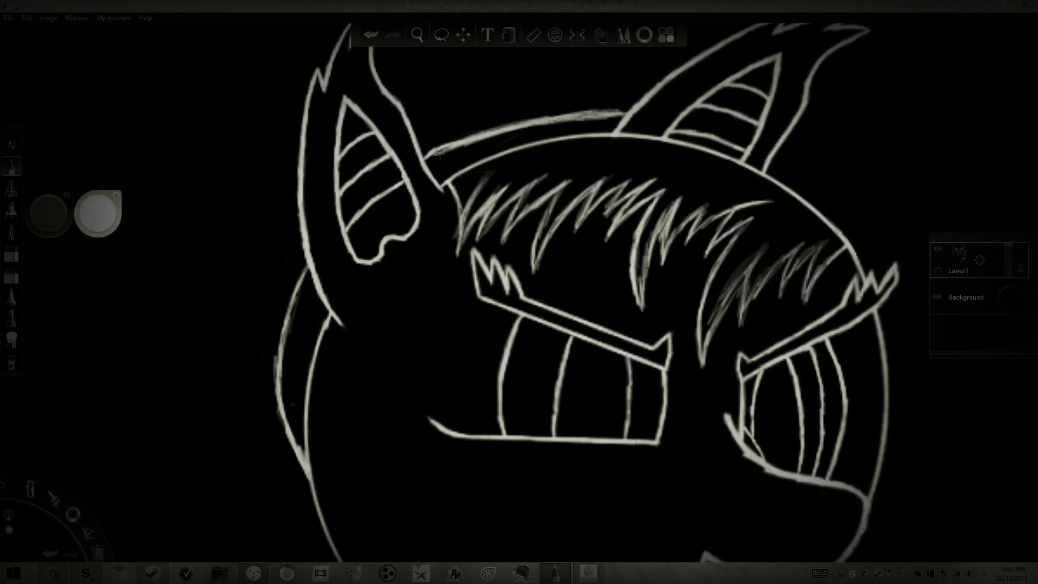
pyautogui.click(52, 573)
pyautogui.click(254, 573)
pyautogui.click(253, 572)
pyautogui.click(555, 573)
# - Extend the jaw line beside the forked tongue further toward the neck's left edge
pyautogui.press('space')
pyautogui.moveTo(463, 193); pyautogui.dragTo(516, 157)
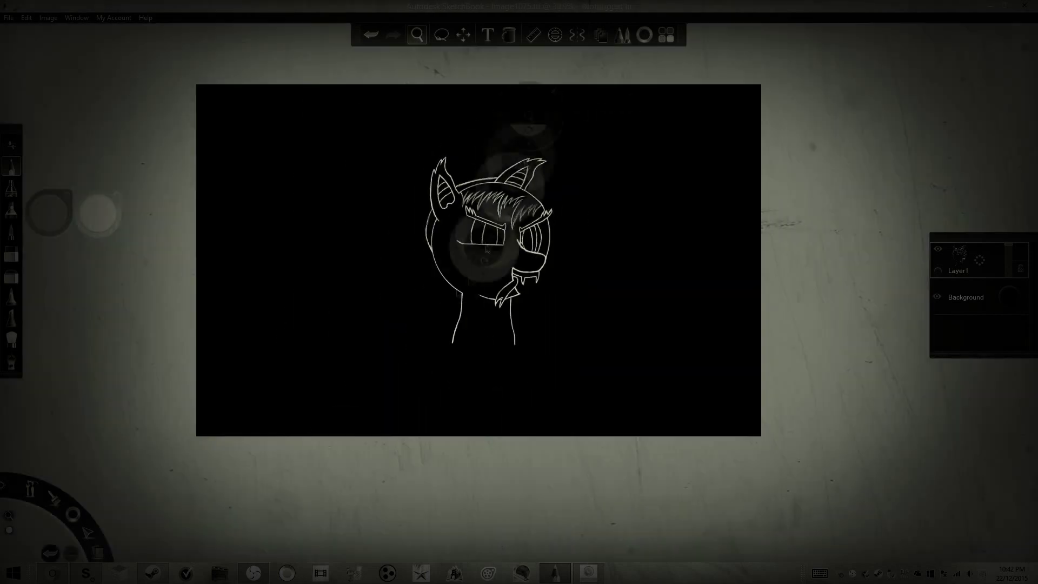
pyautogui.moveTo(474, 266)
pyautogui.mouseDown()
pyautogui.moveTo(498, 205)
pyautogui.moveTo(308, 47)
pyautogui.mouseUp()
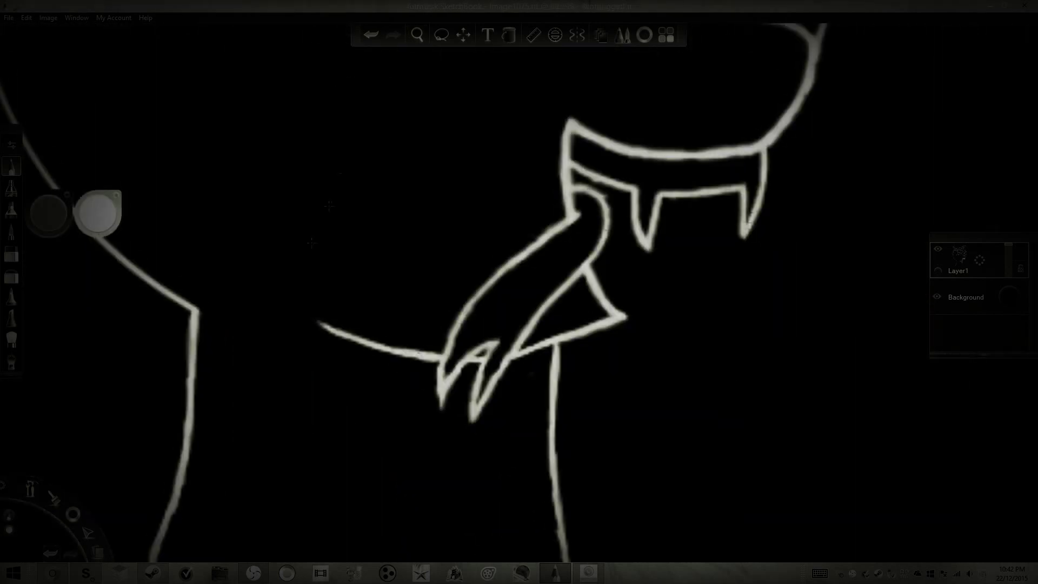
pyautogui.moveTo(310, 319); pyautogui.dragTo(281, 299)
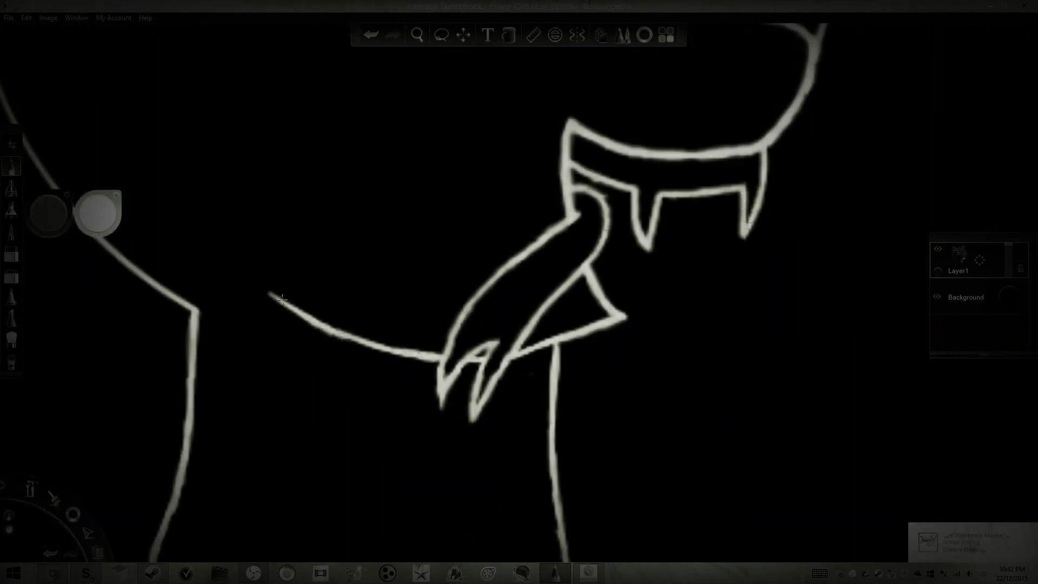
# - Shorten the jaw line beside the forked tongue and redraw its loose left end
pyautogui.click(416, 38)
pyautogui.moveTo(418, 58)
pyautogui.mouseDown()
pyautogui.moveTo(410, 83)
pyautogui.moveTo(440, 78)
pyautogui.moveTo(379, 224)
pyautogui.moveTo(392, 217)
pyautogui.mouseUp()
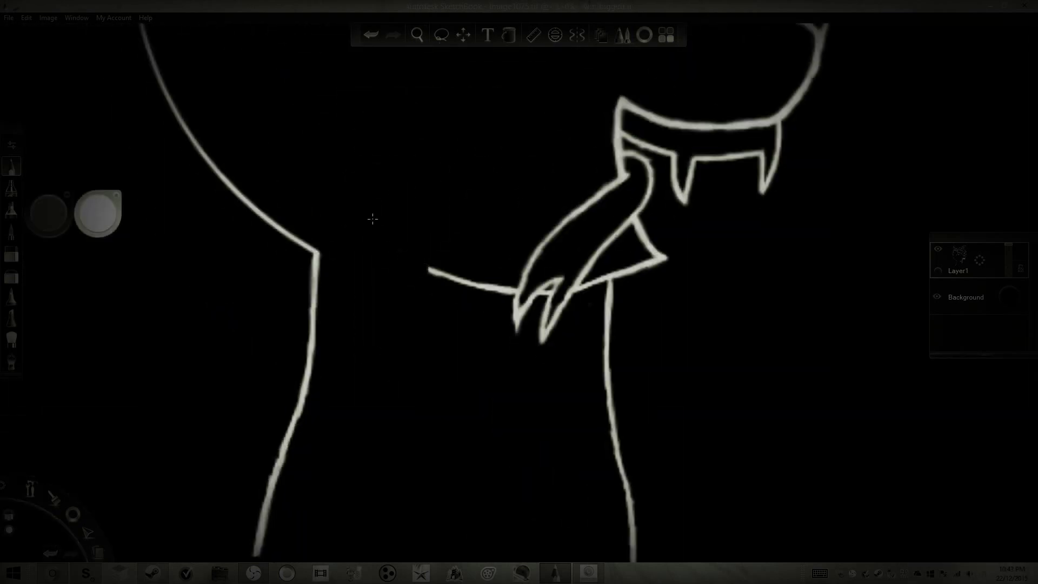
pyautogui.click(86, 572)
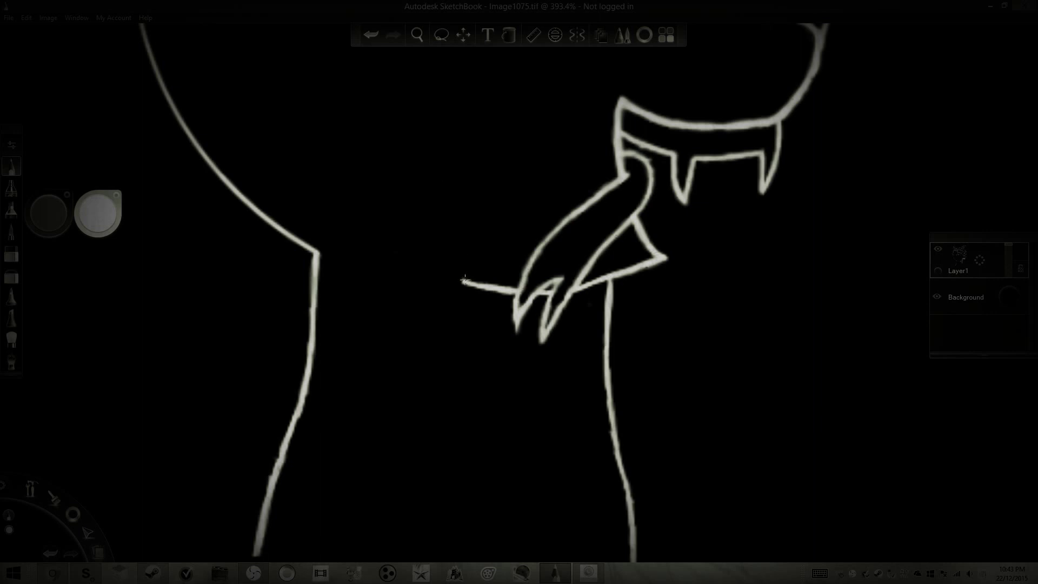
pyautogui.moveTo(464, 279); pyautogui.dragTo(445, 276)
pyautogui.press('space')
pyautogui.moveTo(429, 87); pyautogui.dragTo(403, 292)
pyautogui.moveTo(410, 117); pyautogui.dragTo(419, 75)
pyautogui.moveTo(427, 156); pyautogui.dragTo(428, 155)
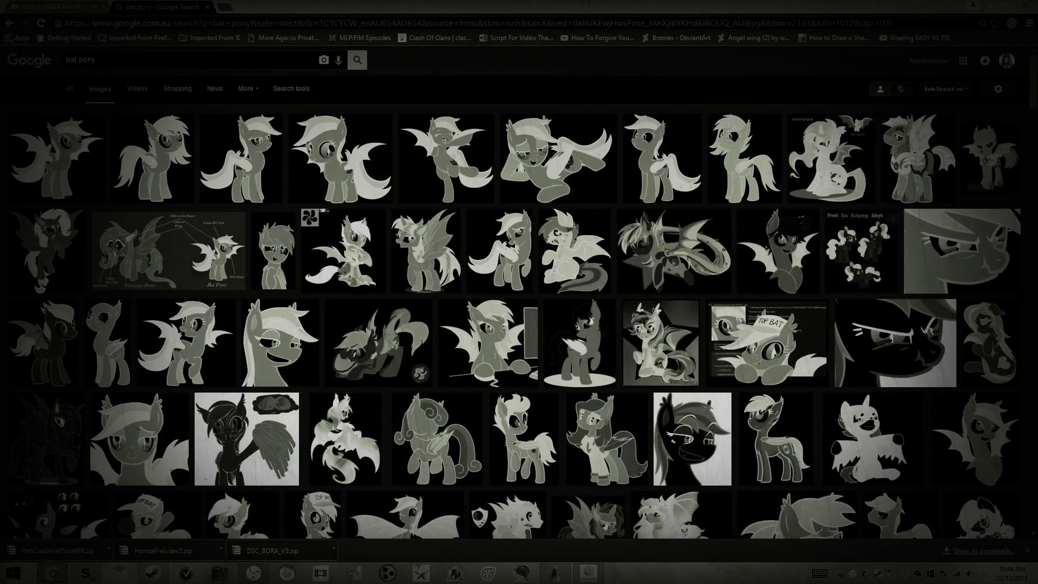
# - Go back from the bat pony image results in the browser and search Google for bat pony wings
pyautogui.click(9, 23)
pyautogui.click(9, 23)
pyautogui.click(95, 58)
pyautogui.write('wings')
pyautogui.press('Return')
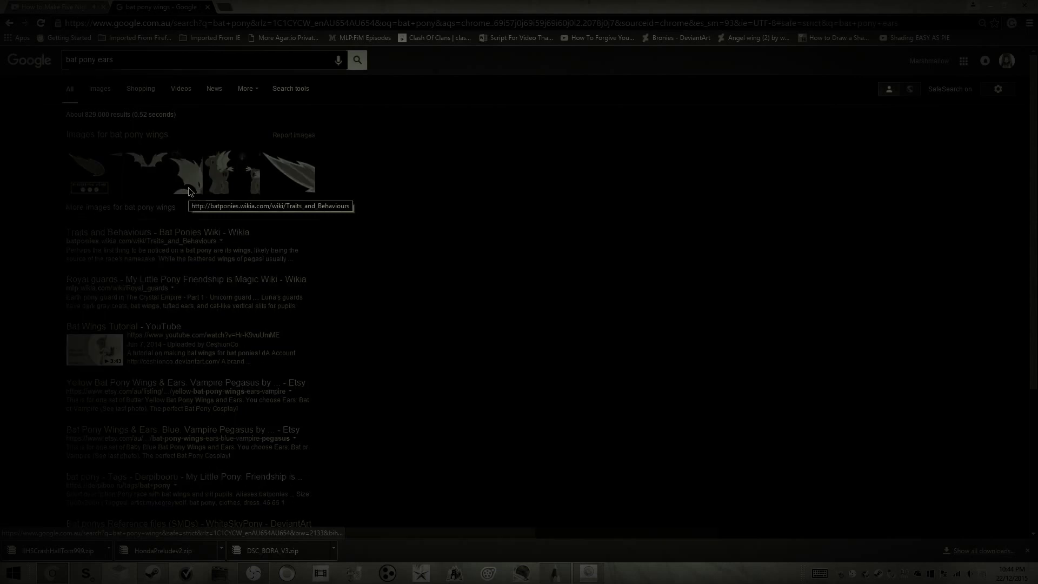
# - Search Google for bat pony ears and open one of the image results
pyautogui.click(124, 59)
pyautogui.press('BackSpace')
pyautogui.press('BackSpace')
pyautogui.press('BackSpace')
pyautogui.press('BackSpace')
pyautogui.press('BackSpace')
pyautogui.write('ears')
pyautogui.press('Return')
pyautogui.click(139, 184)
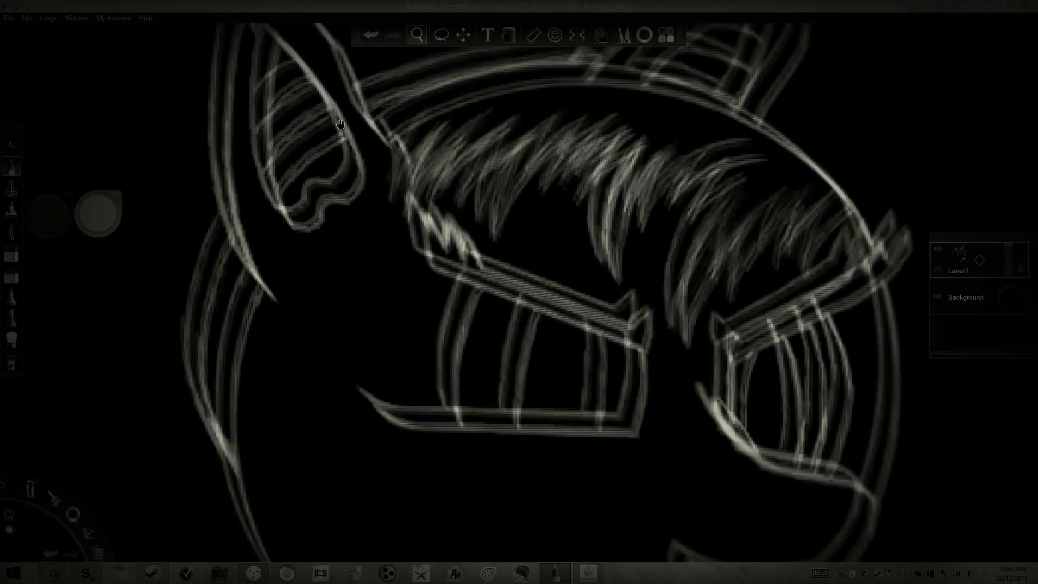
# - Try a brush stroke inside the left ear in SketchBook, and undo it
pyautogui.moveTo(340, 124); pyautogui.dragTo(358, 143)
pyautogui.moveTo(97, 233)
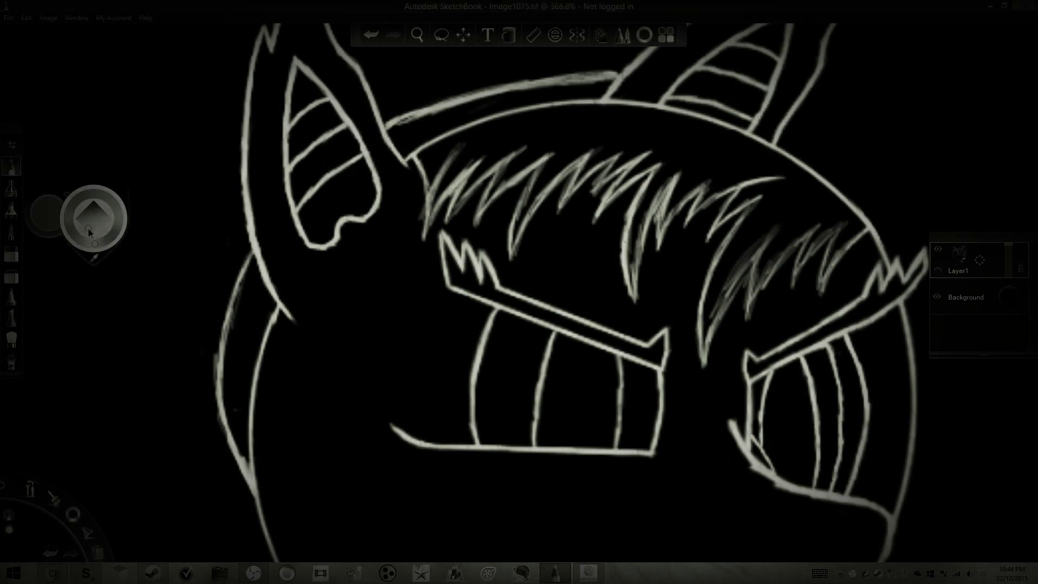
pyautogui.moveTo(320, 212); pyautogui.dragTo(344, 185)
pyautogui.hotkey('ctrl', 'z')
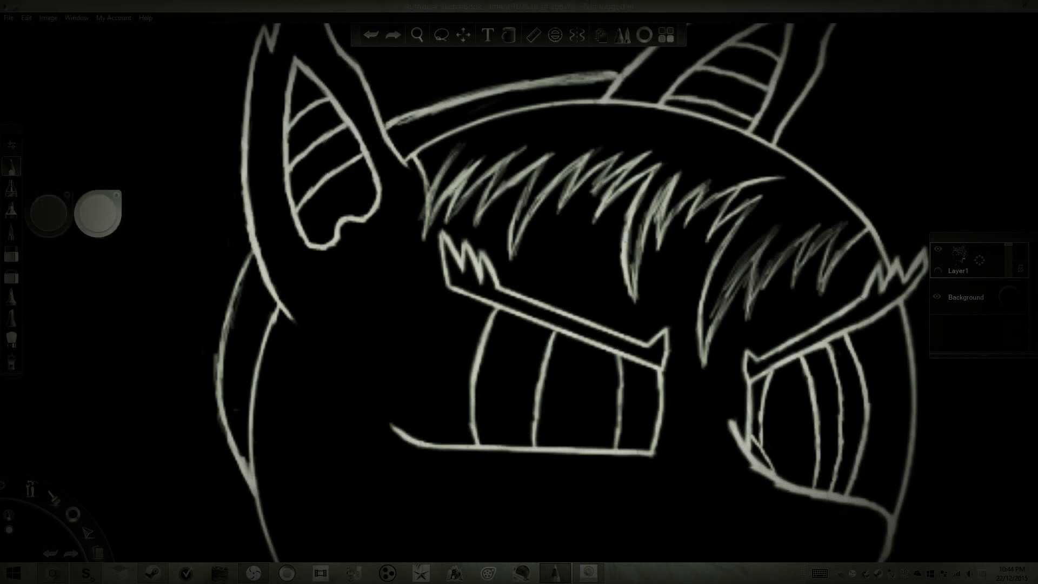
# - Try flood-filling the four sections of the left inner ear, and undo all four fills
pyautogui.click(508, 35)
pyautogui.click(347, 196)
pyautogui.click(324, 160)
pyautogui.click(313, 125)
pyautogui.click(303, 90)
pyautogui.hotkey('ctrl', 'z')
pyautogui.hotkey('ctrl', 'z')
pyautogui.hotkey('ctrl', 'z')
pyautogui.hotkey('ctrl', 'z')
# - Change the drawing colour to grey and try a flood fill on the face beside the left ear
pyautogui.click(12, 167)
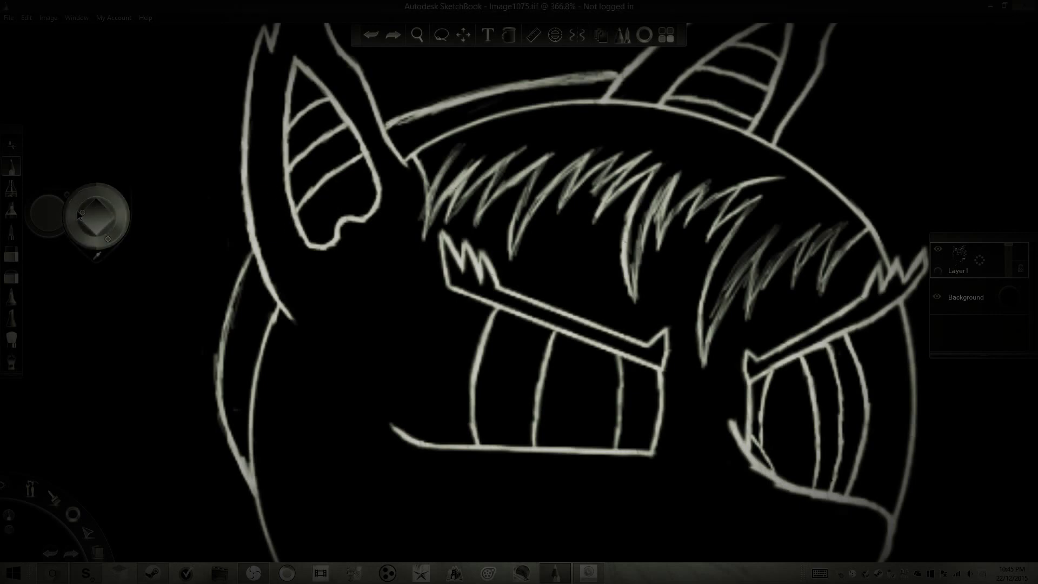
pyautogui.press('f')
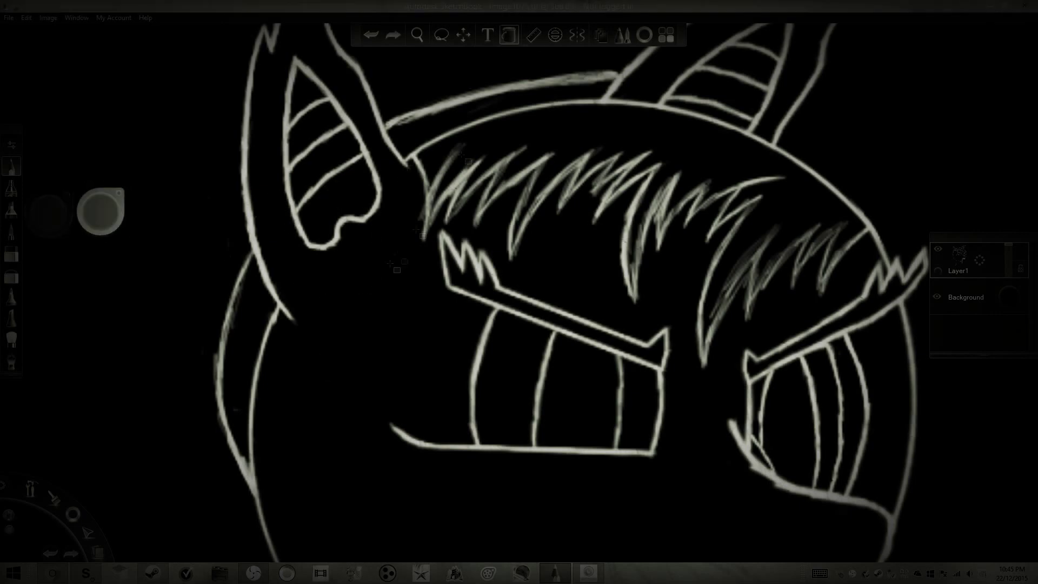
pyautogui.click(404, 206)
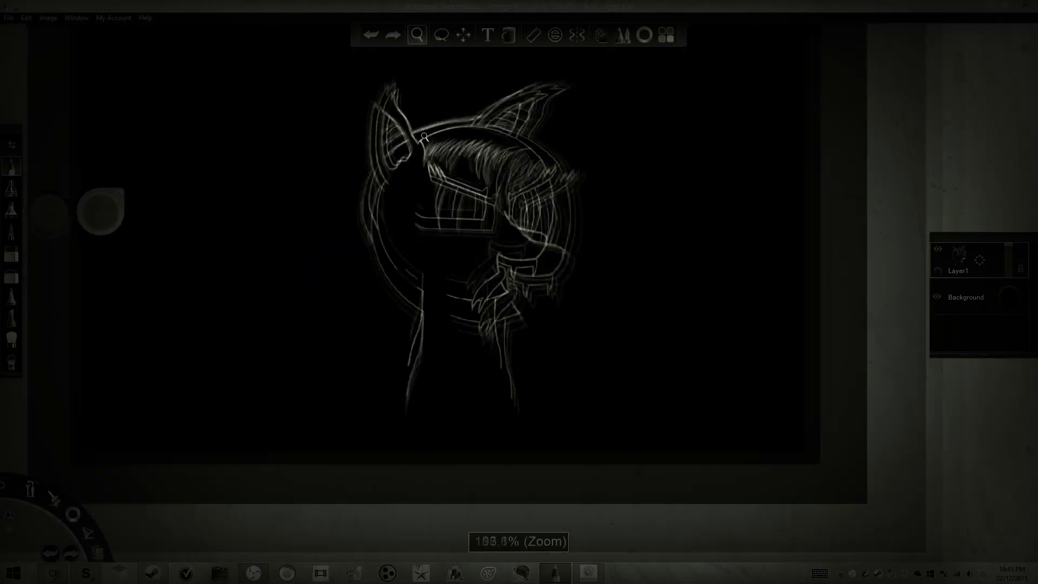
pyautogui.scroll(3, 781, 203)
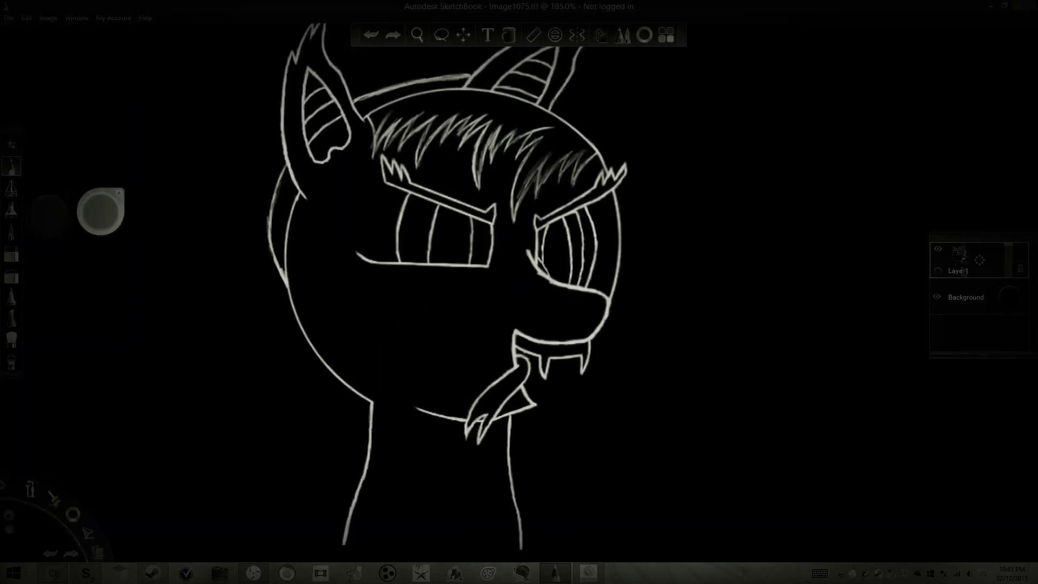
# - Enlarge the brush for colouring, undo a test stroke, and place the new Layer2 beneath Layer1
pyautogui.moveTo(49, 213); pyautogui.dragTo(49, 189)
pyautogui.click(49, 213)
pyautogui.click(192, 177)
pyautogui.moveTo(354, 250); pyautogui.dragTo(351, 276)
pyautogui.hotkey('ctrl', 'z')
pyautogui.moveTo(1020, 252); pyautogui.dragTo(1020, 304)
# - Paint the left ear, cheek, muzzle and upper neck with the grey brush on Layer2
pyautogui.moveTo(350, 270)
pyautogui.mouseDown()
pyautogui.moveTo(340, 235)
pyautogui.moveTo(376, 162)
pyautogui.moveTo(392, 319)
pyautogui.moveTo(371, 172)
pyautogui.moveTo(343, 170)
pyautogui.moveTo(323, 190)
pyautogui.moveTo(292, 97)
pyautogui.mouseUp()
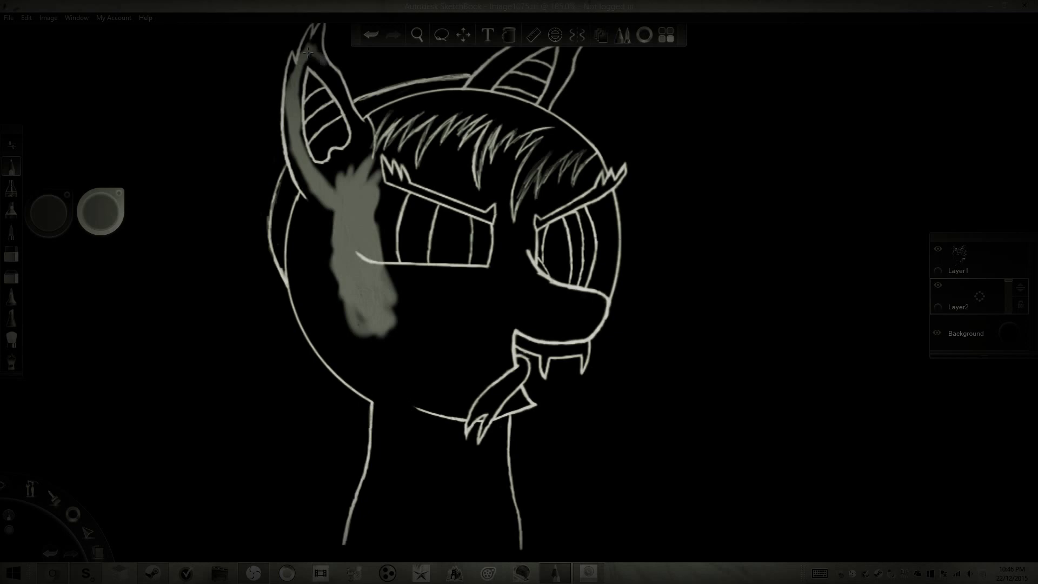
pyautogui.moveTo(378, 325)
pyautogui.mouseDown()
pyautogui.moveTo(486, 335)
pyautogui.moveTo(511, 243)
pyautogui.moveTo(400, 335)
pyautogui.moveTo(460, 284)
pyautogui.moveTo(373, 238)
pyautogui.mouseUp()
pyautogui.moveTo(362, 324)
pyautogui.mouseDown()
pyautogui.moveTo(411, 389)
pyautogui.moveTo(427, 460)
pyautogui.moveTo(476, 346)
pyautogui.mouseUp()
pyautogui.press('space')
pyautogui.moveTo(402, 140); pyautogui.dragTo(404, 224)
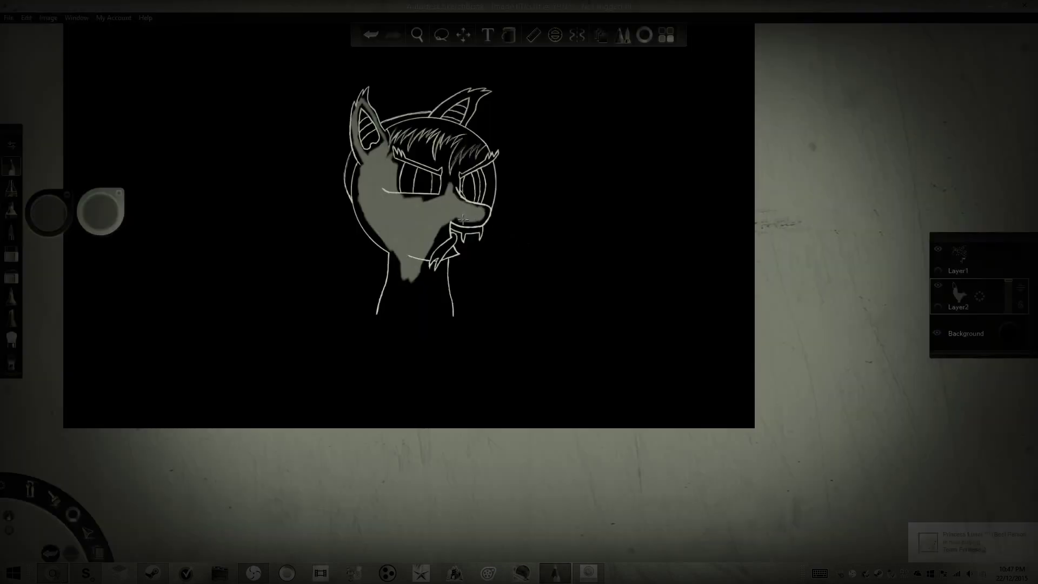
pyautogui.moveTo(417, 276); pyautogui.dragTo(427, 306)
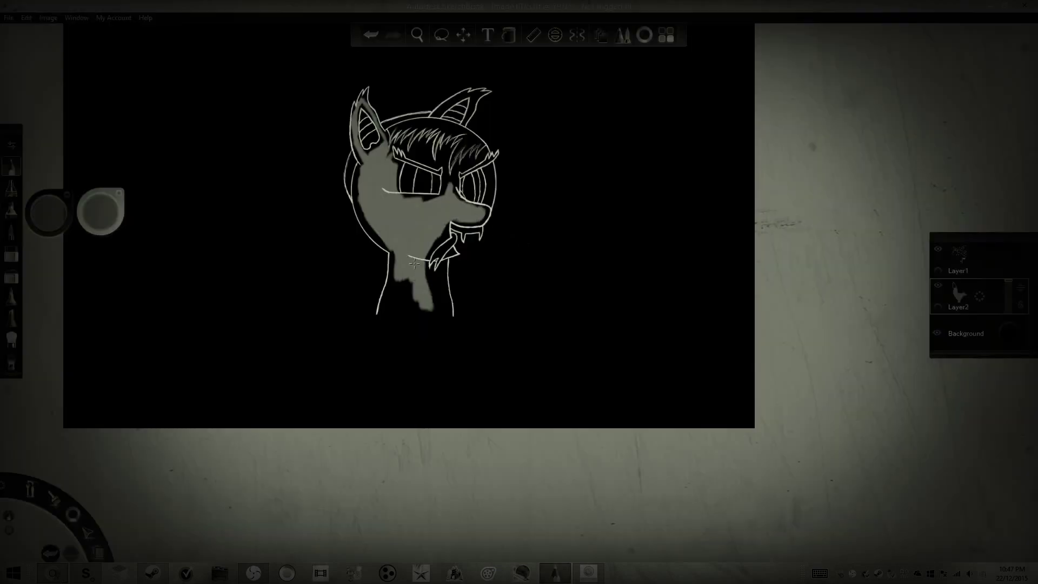